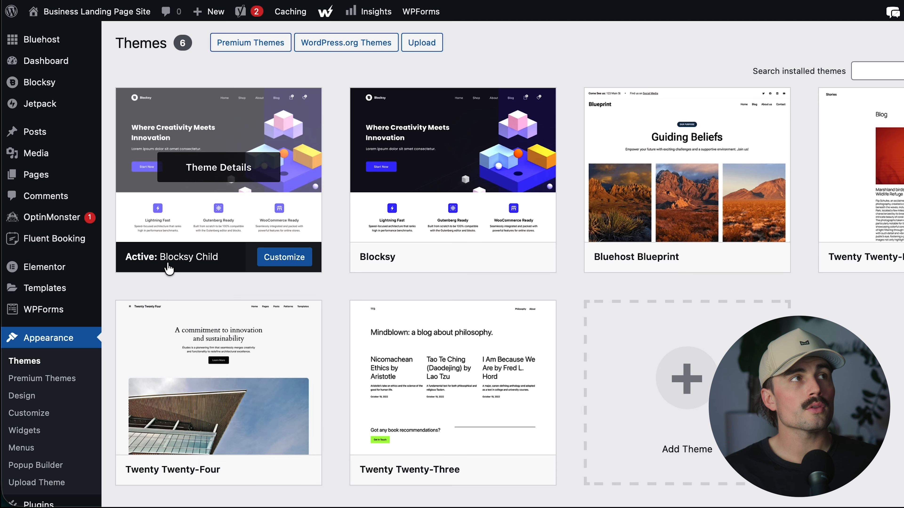
Search the WordPress.org theme directory for blocksy, and open the Blocksy theme's starter sites.
{"action": "left_click", "coordinate": [369, 42]}
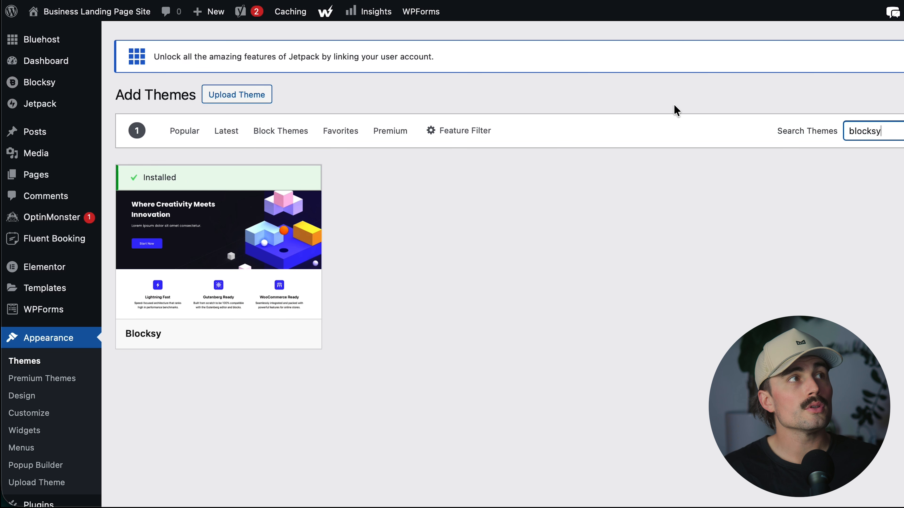
{"action": "mouse_move", "coordinate": [280, 333]}
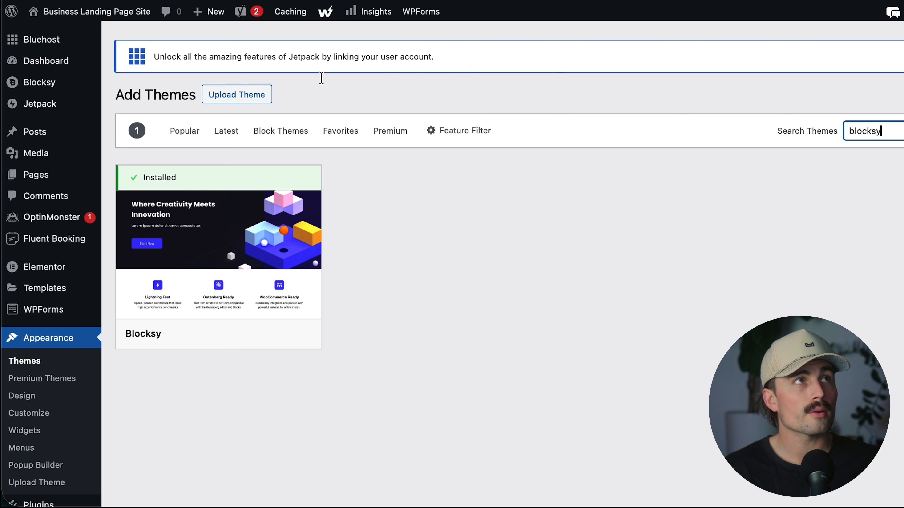
{"action": "left_click", "coordinate": [37, 82]}
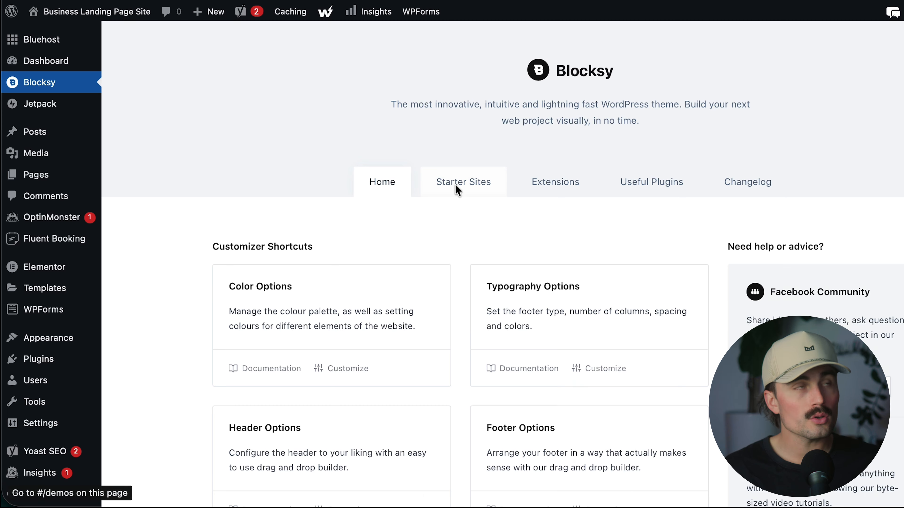
{"action": "left_click", "coordinate": [458, 190]}
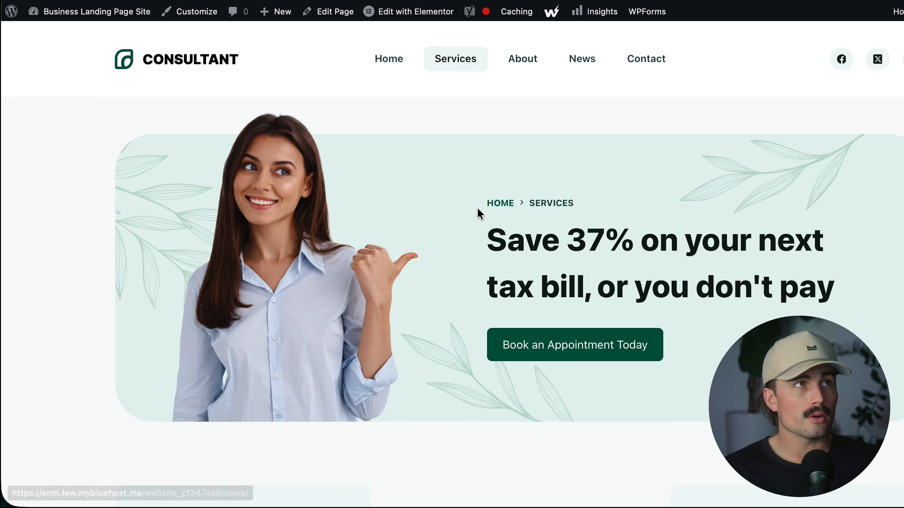
View the live Consultant site's Home page and look through its sections.
{"action": "left_click", "coordinate": [394, 59]}
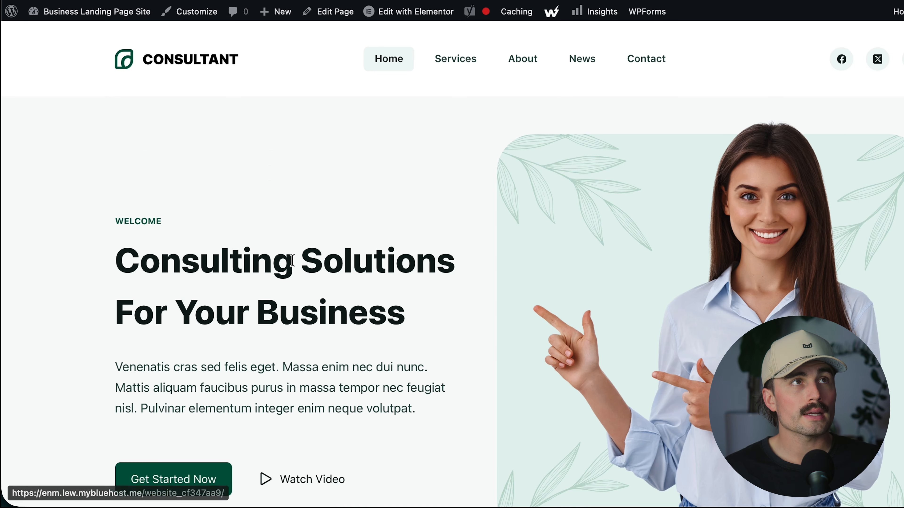
{"action": "scroll", "coordinate": [291, 262], "scroll_direction": "down", "scroll_amount": 10}
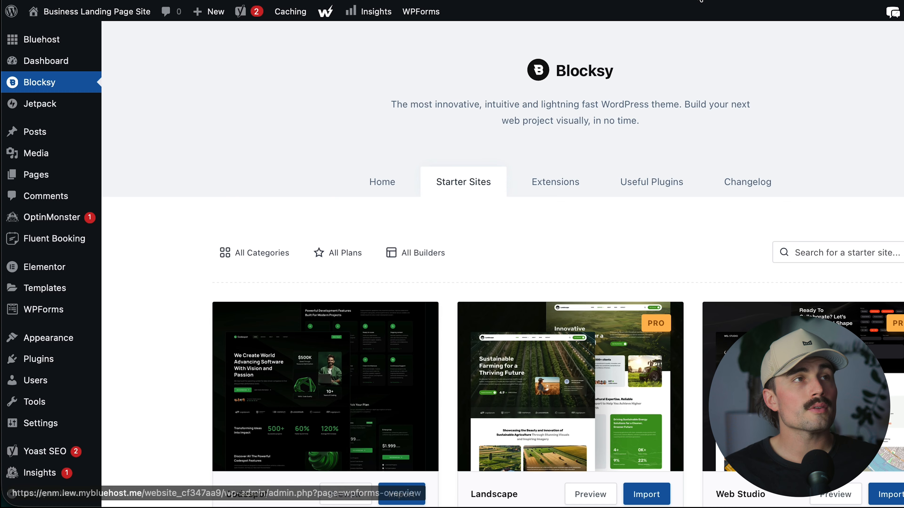
{"action": "scroll", "coordinate": [554, 300], "scroll_direction": "down", "scroll_amount": 1}
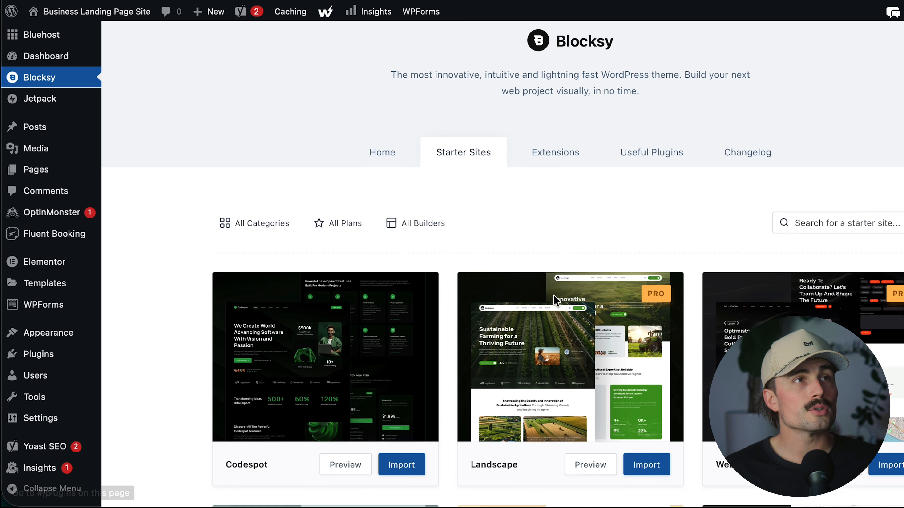
Browse the Blocksy starter site templates, including Consultant and the builders it is available for.
{"action": "scroll", "coordinate": [554, 299], "scroll_direction": "down", "scroll_amount": 3}
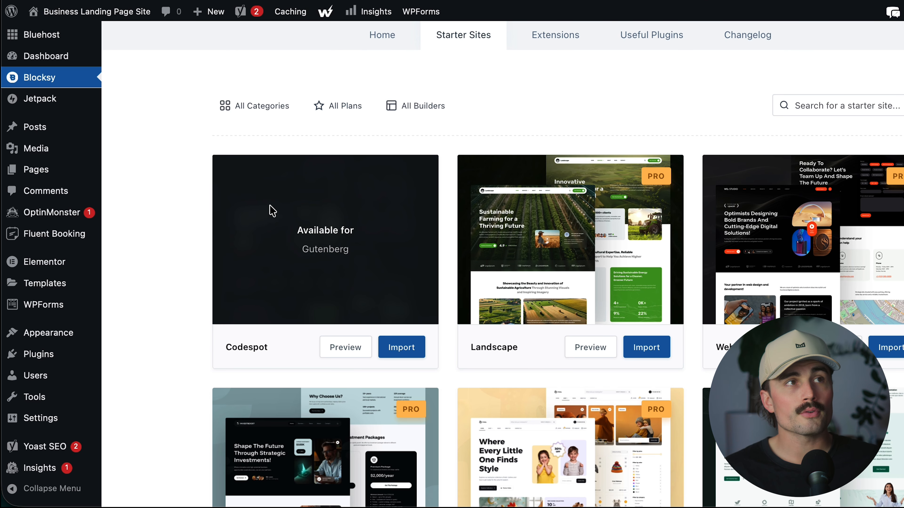
{"action": "scroll", "coordinate": [272, 210], "scroll_direction": "down", "scroll_amount": 8}
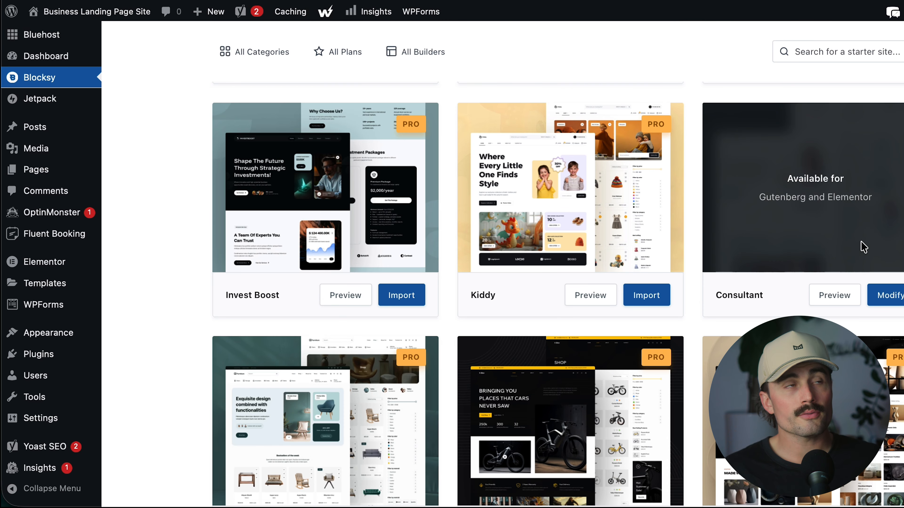
{"action": "scroll", "coordinate": [864, 247], "scroll_direction": "down", "scroll_amount": 7}
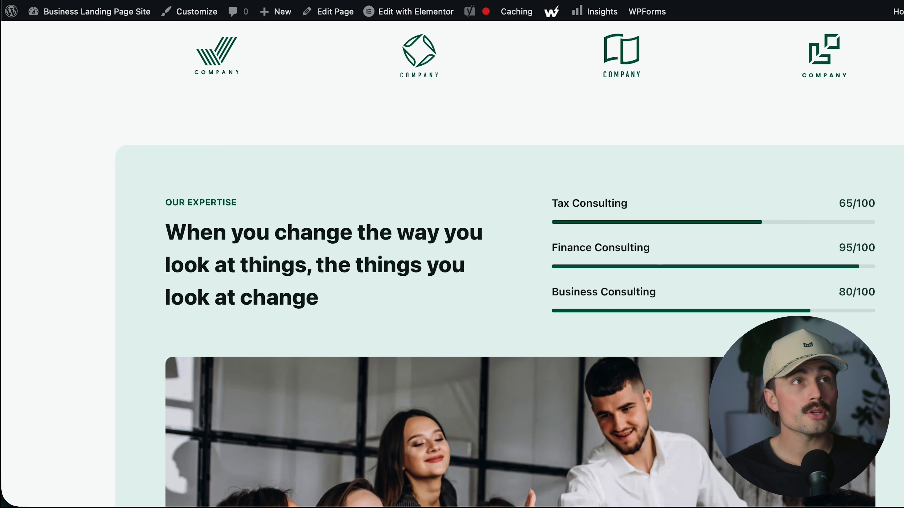
{"action": "scroll", "coordinate": [852, 250], "scroll_direction": "up", "scroll_amount": 10}
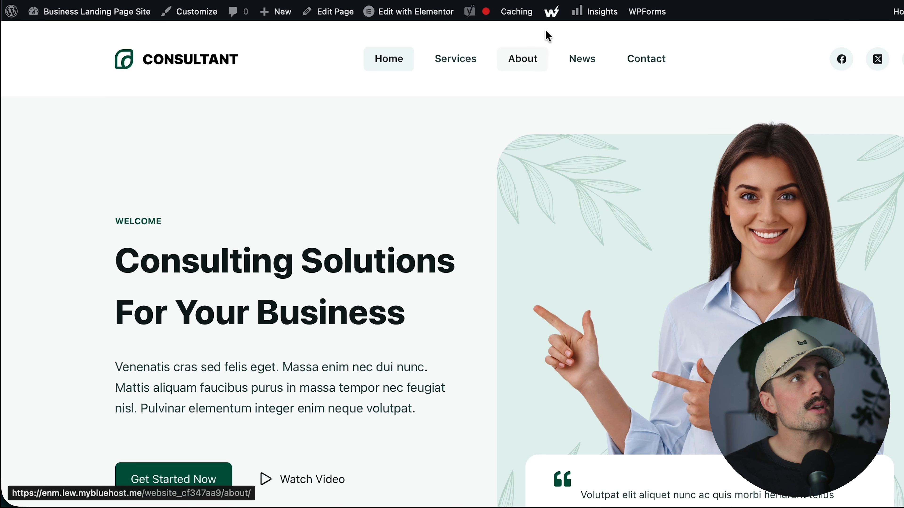
Open the live site's Services page and review its process and pricing sections.
{"action": "left_click", "coordinate": [476, 65]}
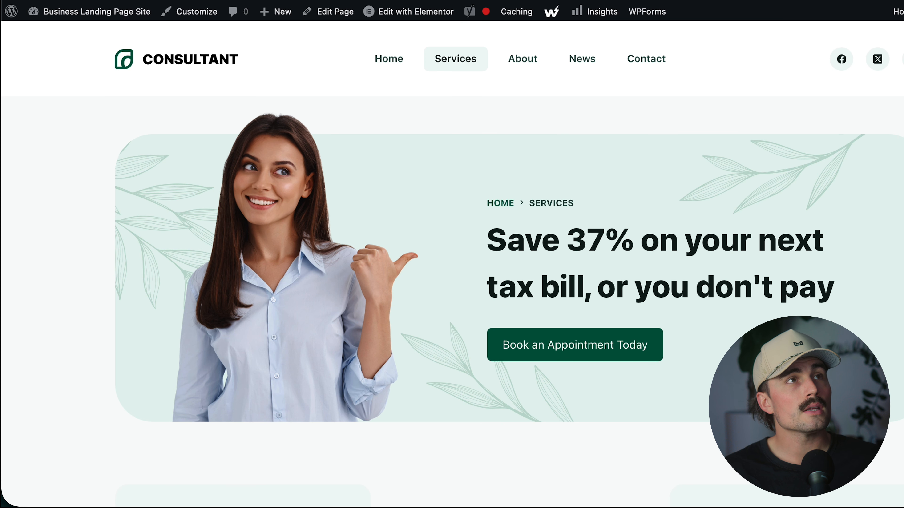
{"action": "scroll", "coordinate": [697, 268], "scroll_direction": "down", "scroll_amount": 20}
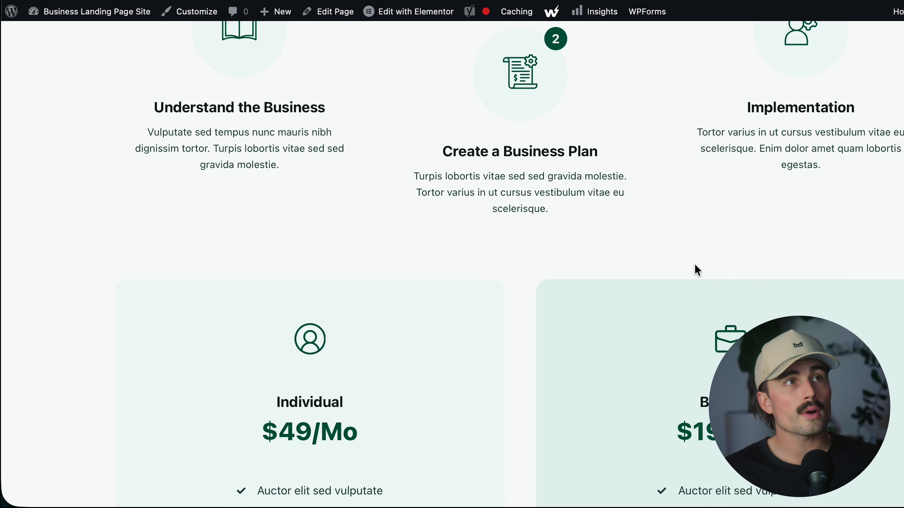
{"action": "scroll", "coordinate": [694, 268], "scroll_direction": "down", "scroll_amount": 5}
{"action": "scroll", "coordinate": [694, 267], "scroll_direction": "up", "scroll_amount": 20}
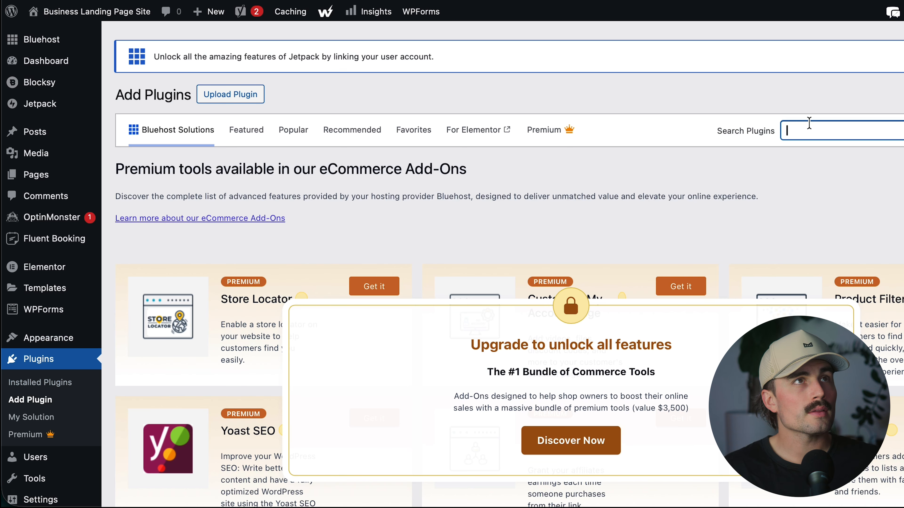
Search the plugin directory for elementor and visit the live site's home page to locate its Elementor editing option.
{"action": "type", "text": "elementor"}
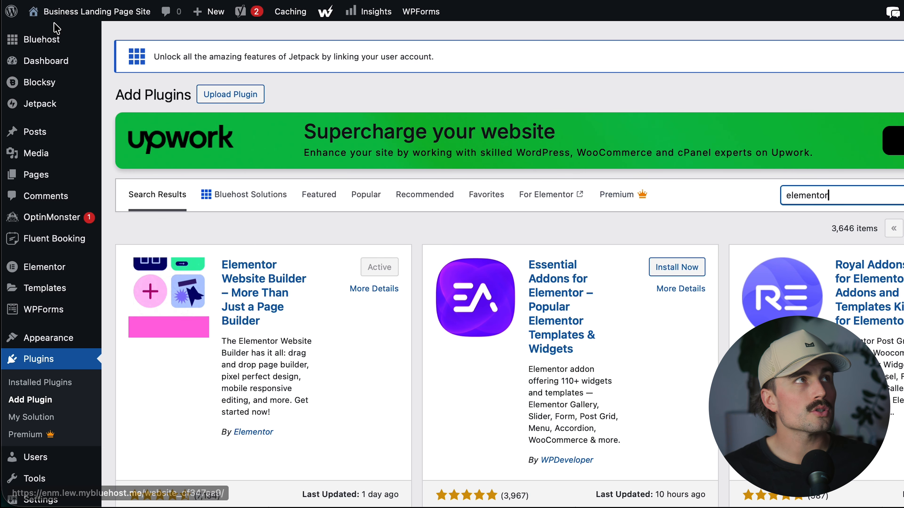
{"action": "left_click", "coordinate": [59, 14]}
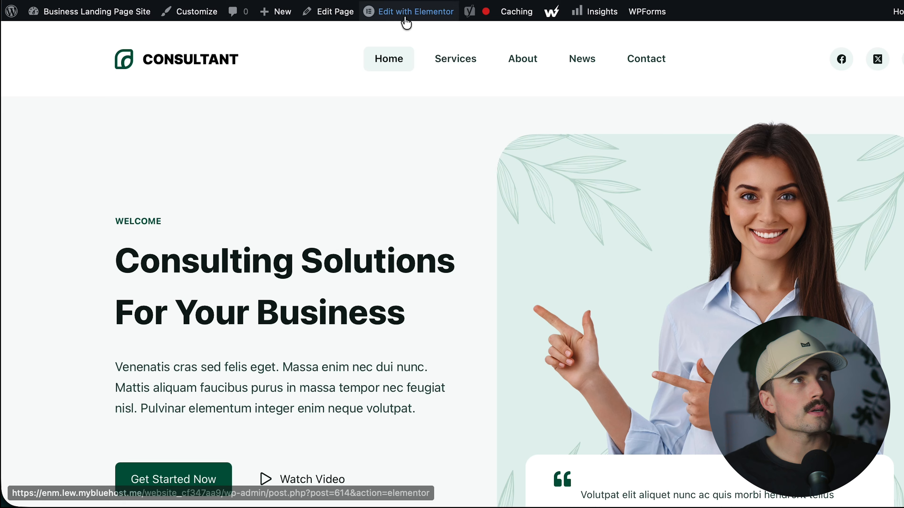
{"action": "mouse_move", "coordinate": [401, 18]}
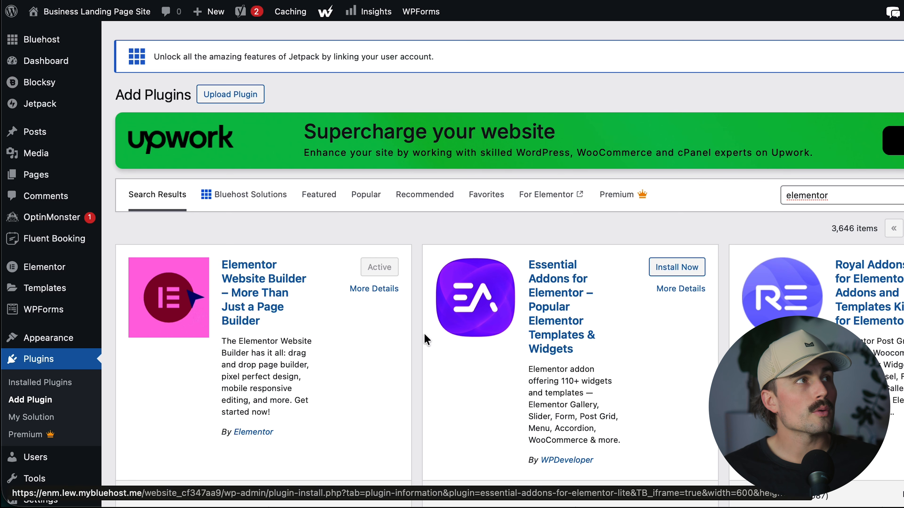
Open the Services page from the site's page list in the Elementor editor.
{"action": "left_click", "coordinate": [55, 174]}
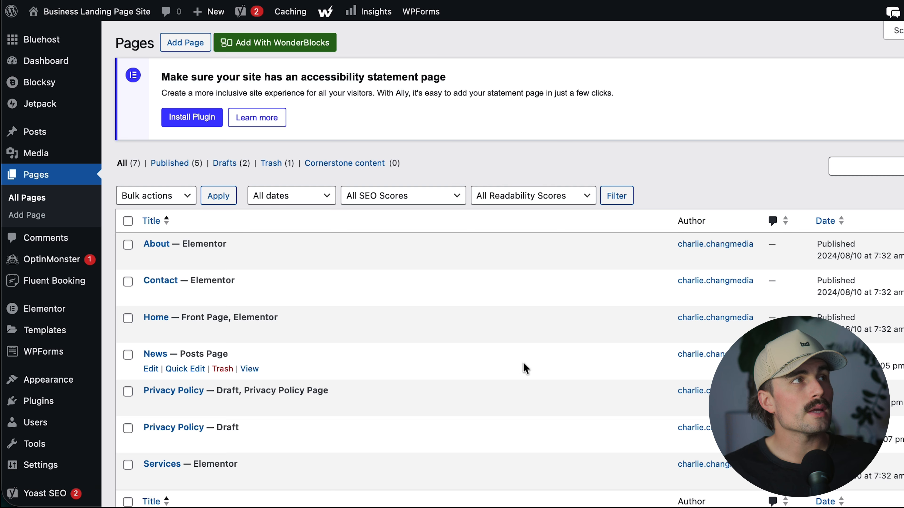
{"action": "scroll", "coordinate": [163, 479], "scroll_direction": "down", "scroll_amount": 2}
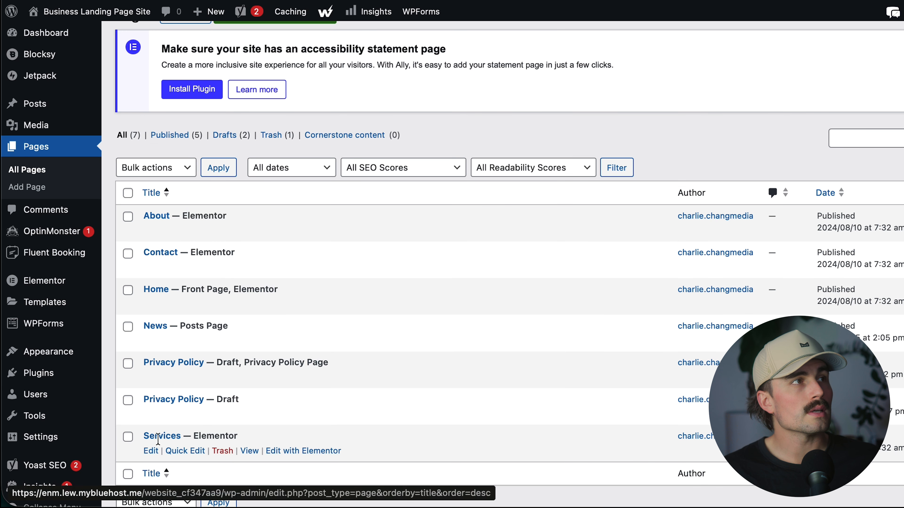
{"action": "left_click", "coordinate": [303, 451], "text": "super"}
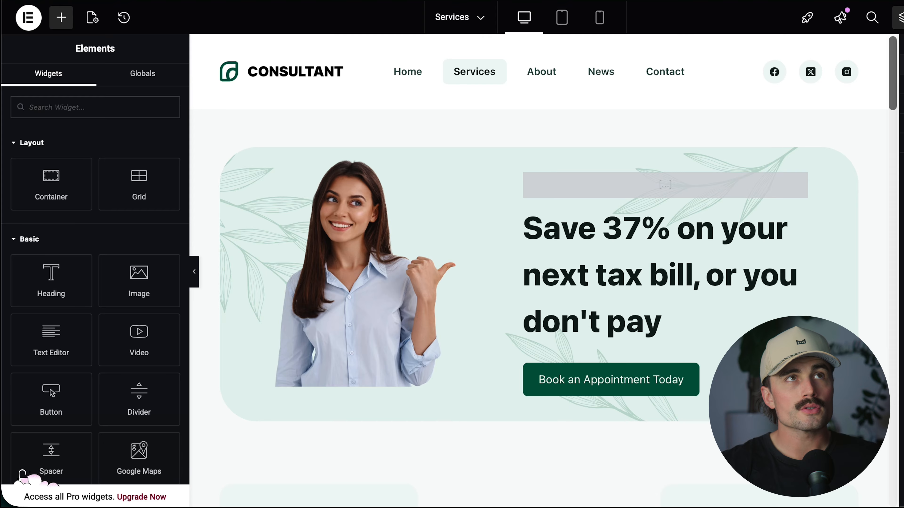
{"action": "scroll", "coordinate": [658, 177], "scroll_direction": "down", "scroll_amount": 15}
{"action": "scroll", "coordinate": [514, 177], "scroll_direction": "up", "scroll_amount": 15}
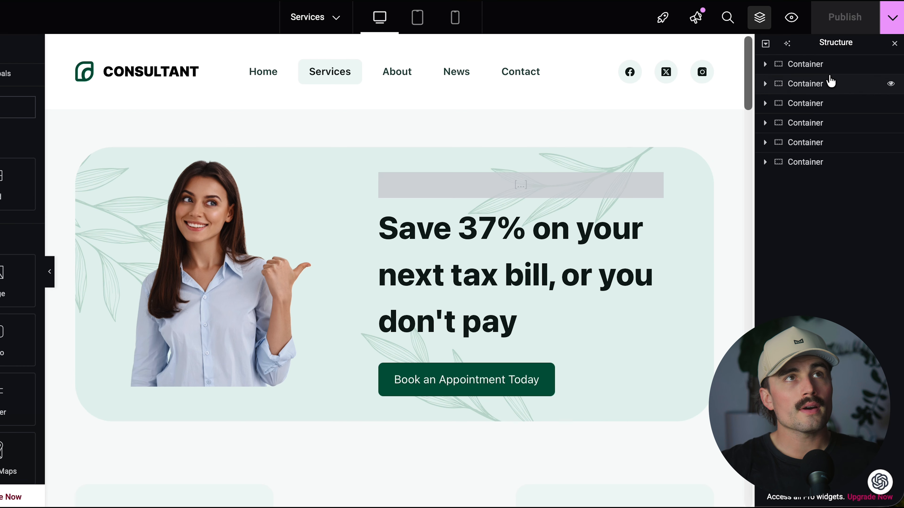
Expand the hero section's outer container, its inner container and that container's first child in the page structure.
{"action": "left_click", "coordinate": [765, 64]}
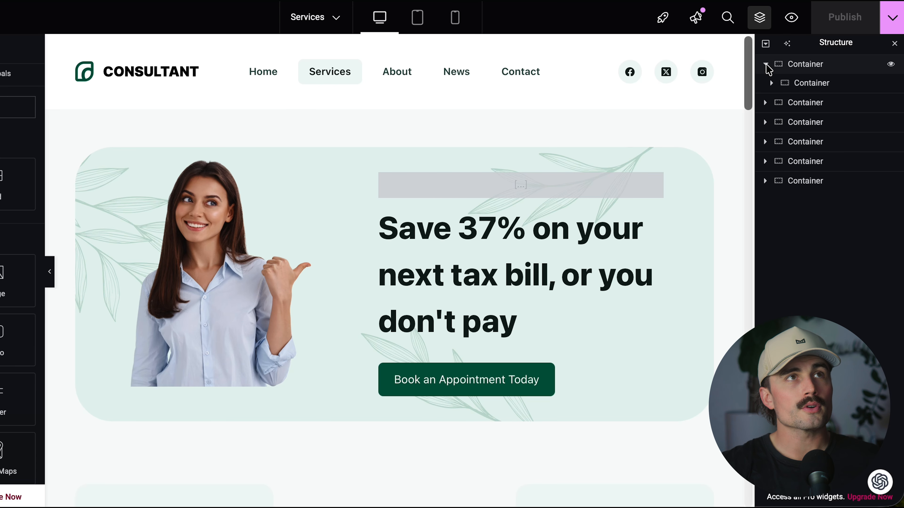
{"action": "left_click", "coordinate": [862, 68]}
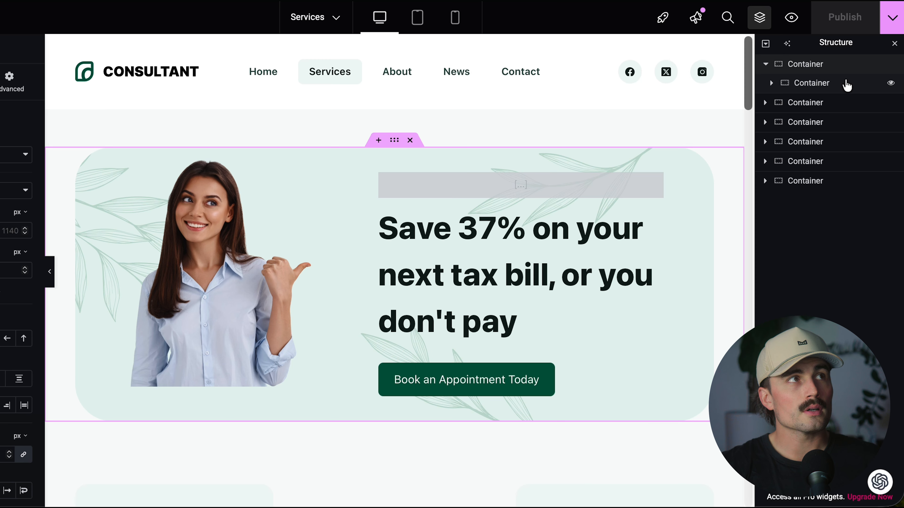
{"action": "left_click", "coordinate": [847, 86]}
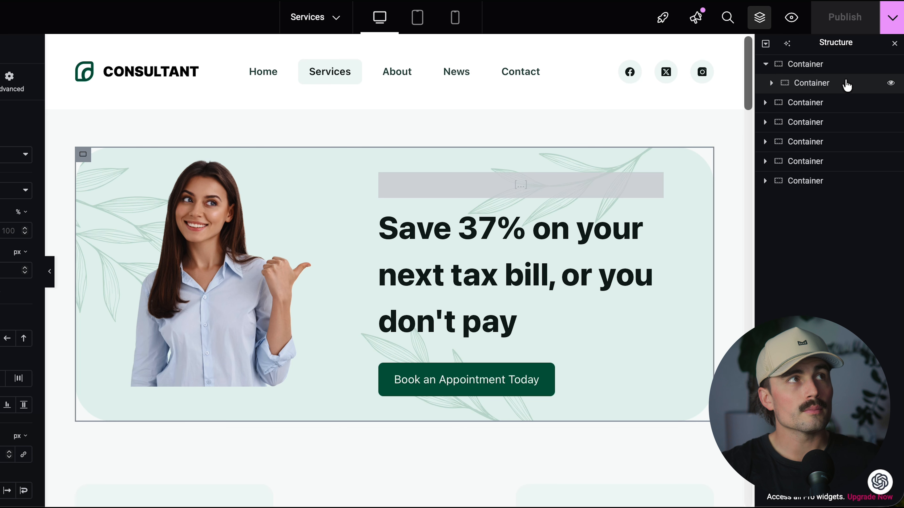
{"action": "left_click", "coordinate": [767, 83]}
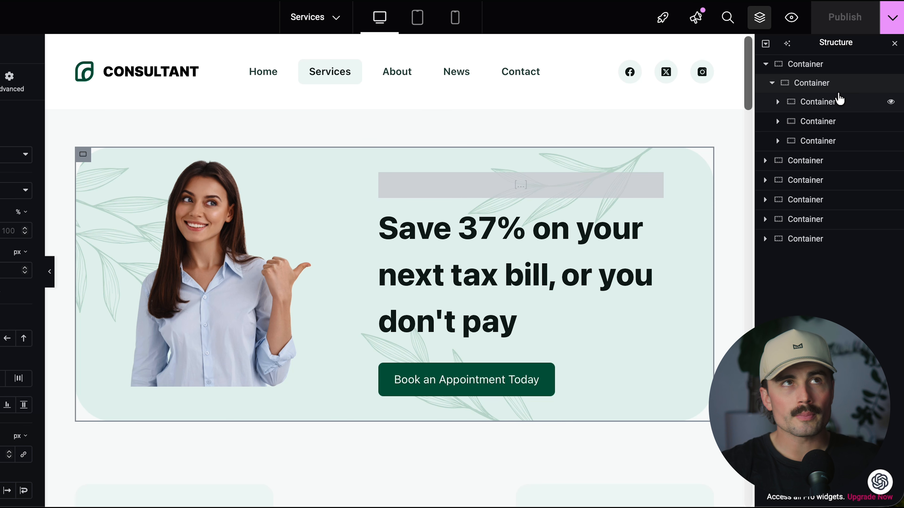
{"action": "left_click", "coordinate": [847, 106]}
{"action": "left_click", "coordinate": [891, 102]}
{"action": "left_click", "coordinate": [778, 102]}
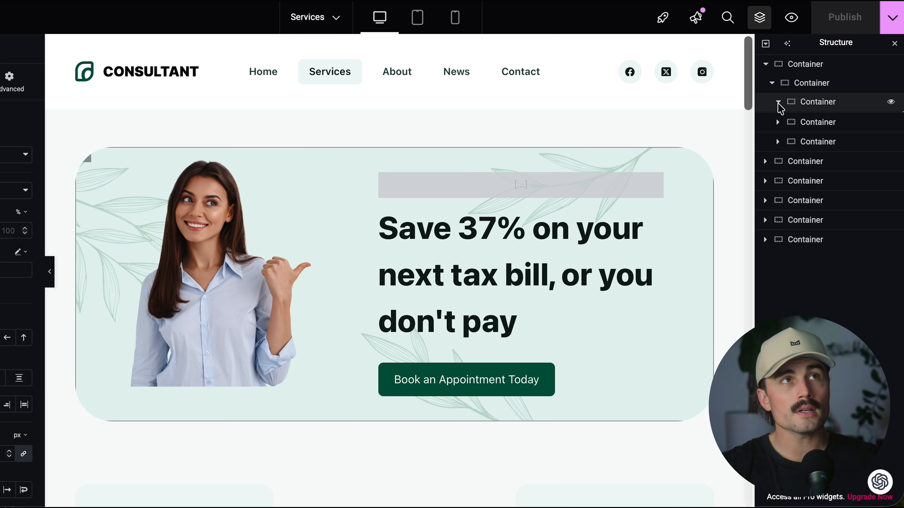
Inspect the three icon elements in the hero's first nested container and toggle that container's visibility.
{"action": "left_click", "coordinate": [832, 123]}
{"action": "left_click", "coordinate": [838, 138]}
{"action": "left_click", "coordinate": [832, 156]}
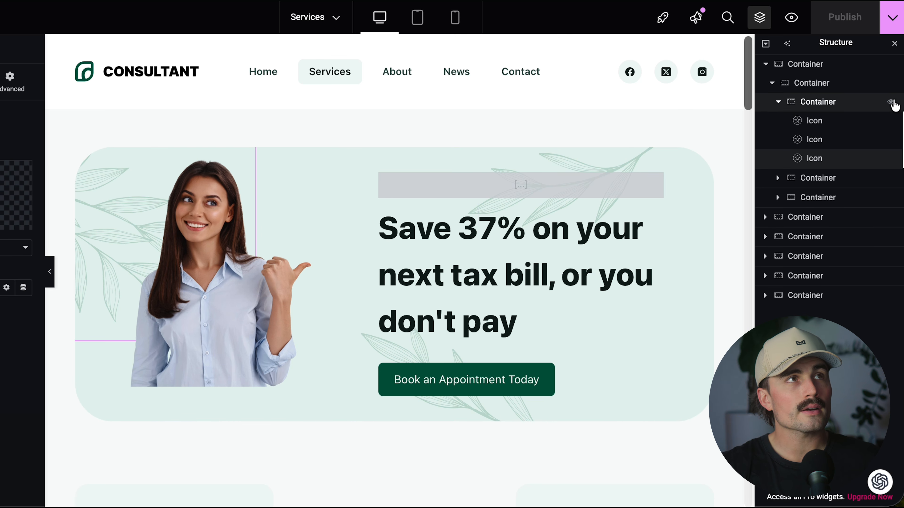
{"action": "left_click", "coordinate": [893, 102]}
{"action": "left_click", "coordinate": [892, 102]}
{"action": "left_click", "coordinate": [892, 102]}
{"action": "left_click", "coordinate": [786, 106]}
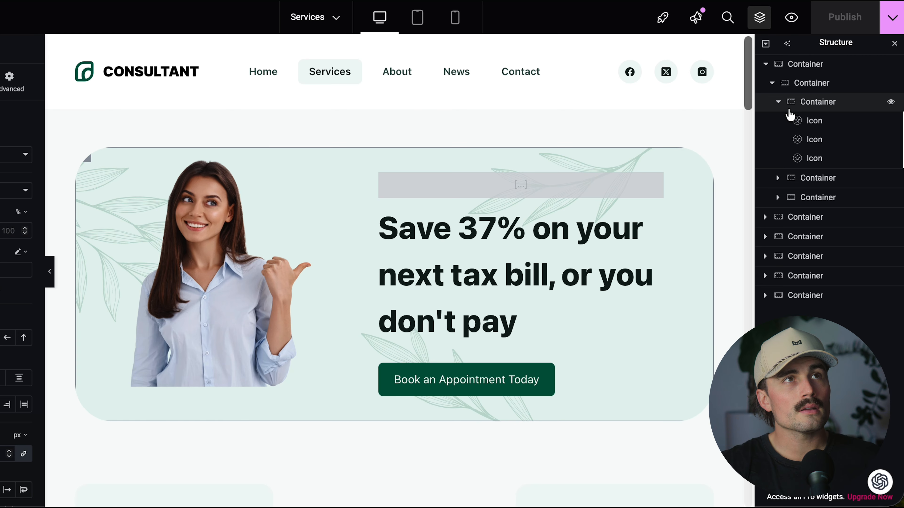
Expand the hero's second nested container in the structure and select the image inside it.
{"action": "left_click", "coordinate": [846, 186]}
{"action": "left_click", "coordinate": [778, 177]}
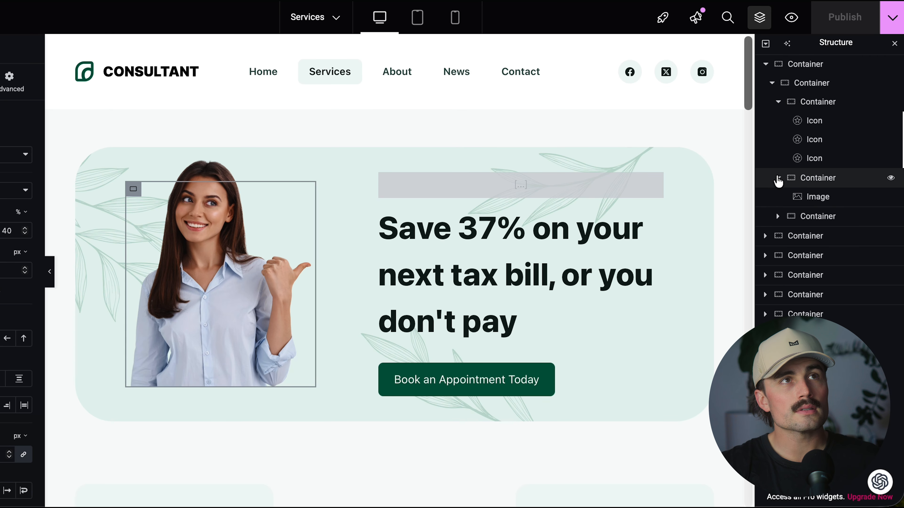
{"action": "left_click", "coordinate": [835, 198]}
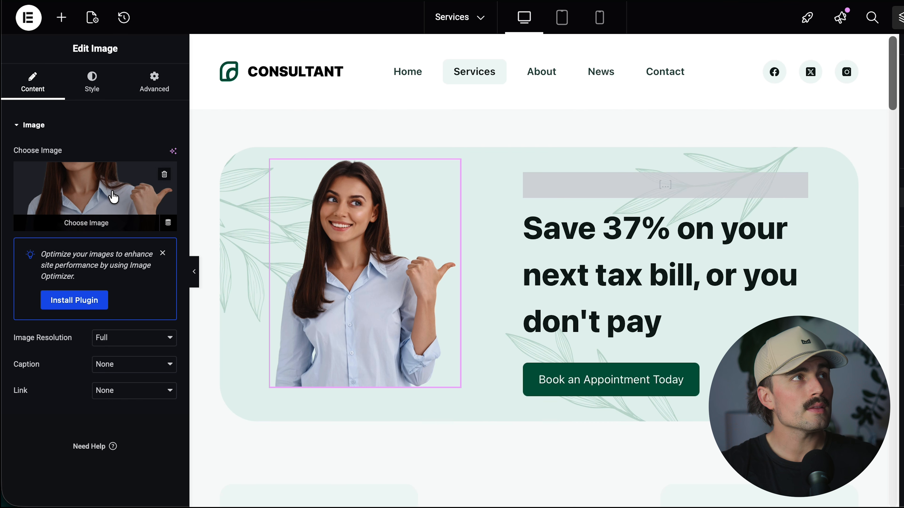
Open the media chooser for the hero image and view its media library and file upload options.
{"action": "left_click", "coordinate": [82, 224]}
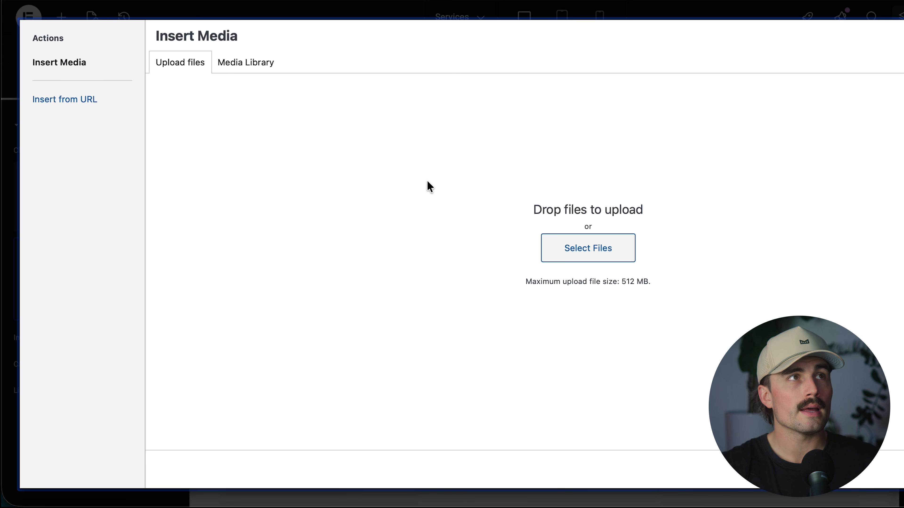
{"action": "left_click", "coordinate": [235, 68]}
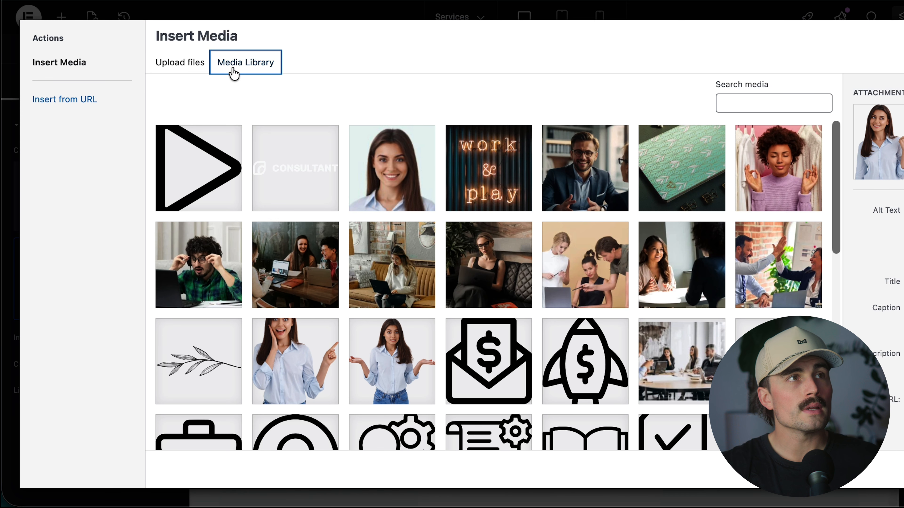
{"action": "left_click", "coordinate": [189, 64]}
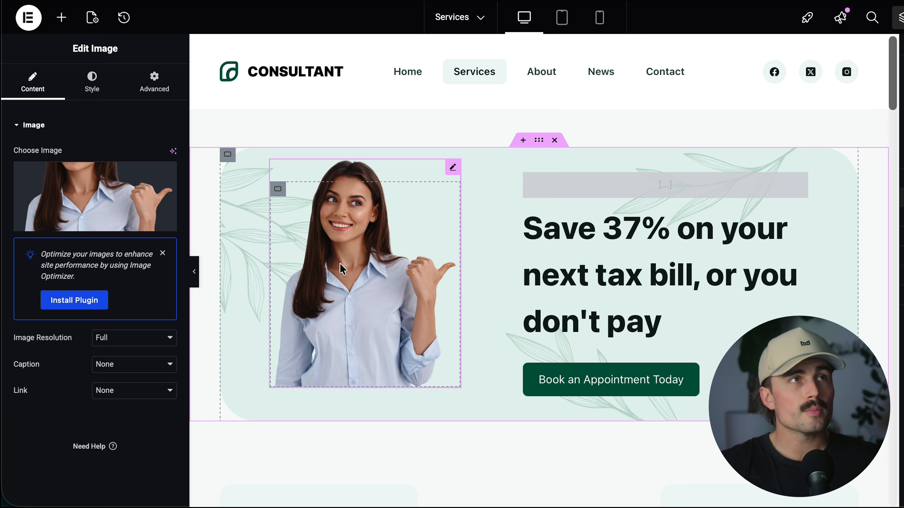
Open the hero heading "Save 37% on your next tax bill, or you don't pay" for editing and select its full text.
{"action": "left_click", "coordinate": [632, 296]}
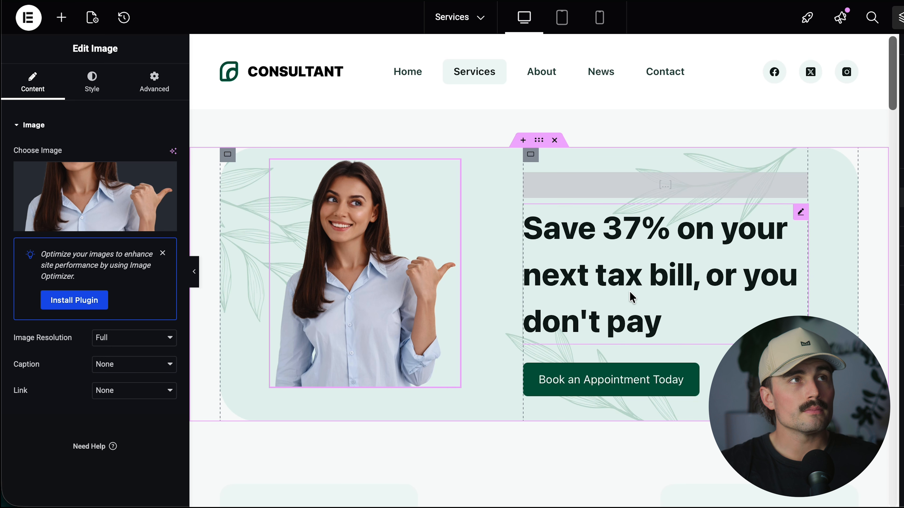
{"action": "triple_click", "coordinate": [639, 277]}
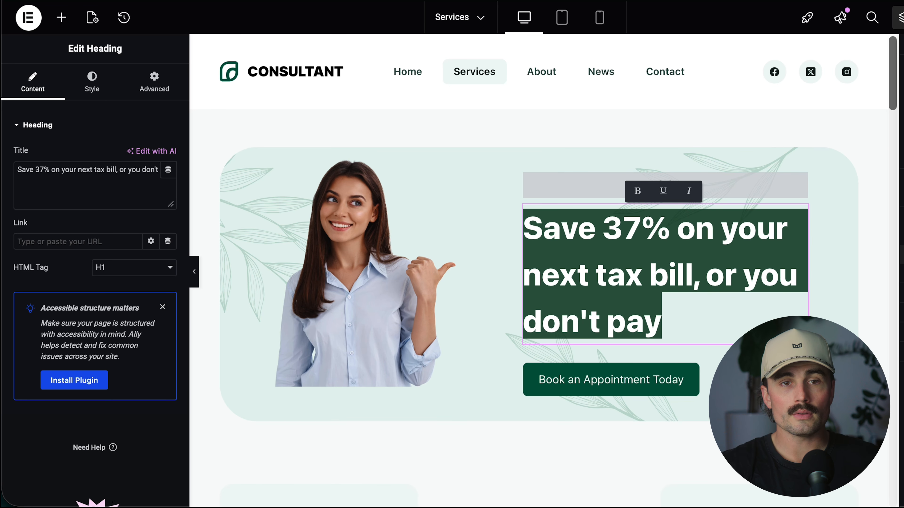
{"action": "key", "text": "Escape"}
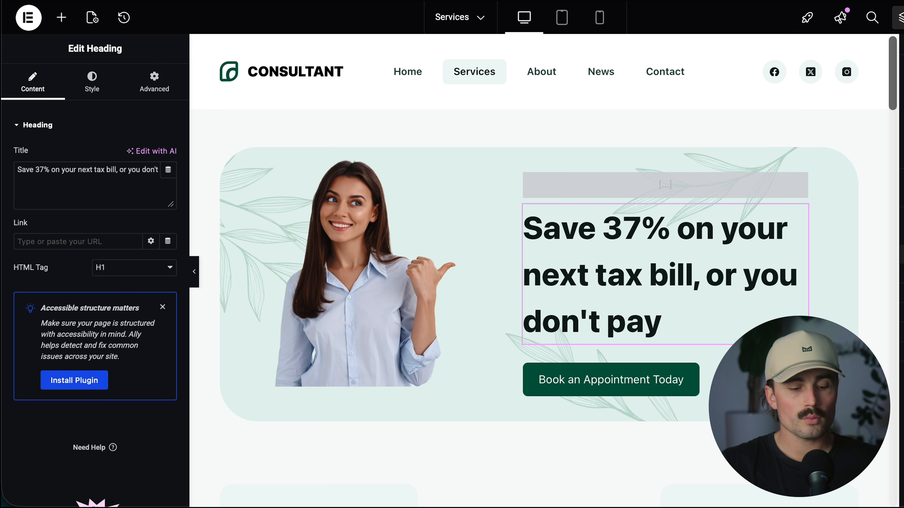
Replace the hero heading text with "5 High-Protein Meals You Can Make in Under 30 Minutes".
{"action": "triple_click", "coordinate": [136, 170]}
{"action": "left_click", "coordinate": [591, 300]}
{"action": "triple_click", "coordinate": [593, 260]}
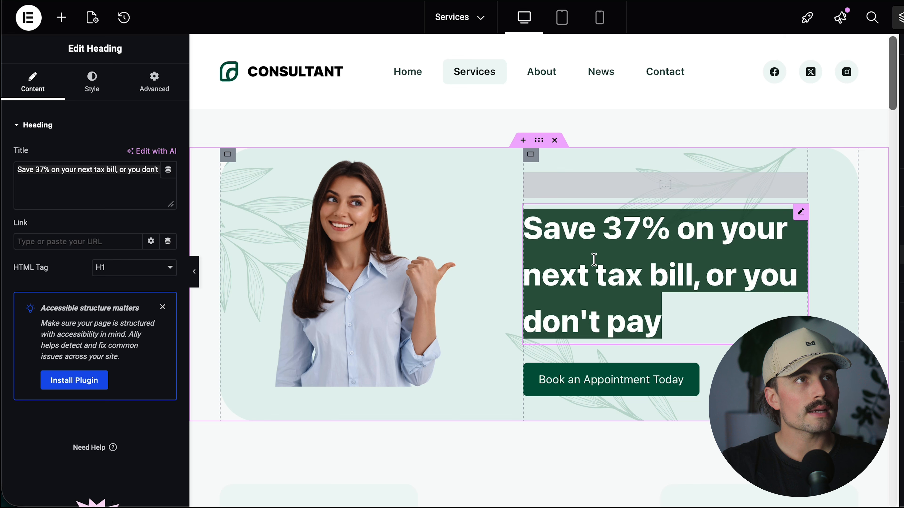
{"action": "left_click", "coordinate": [77, 178]}
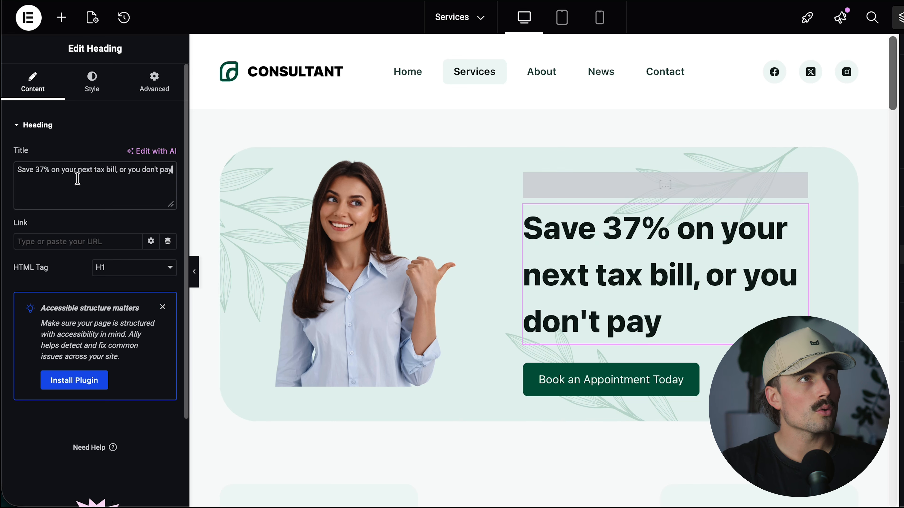
{"action": "left_click", "coordinate": [577, 257]}
{"action": "triple_click", "coordinate": [62, 167]}
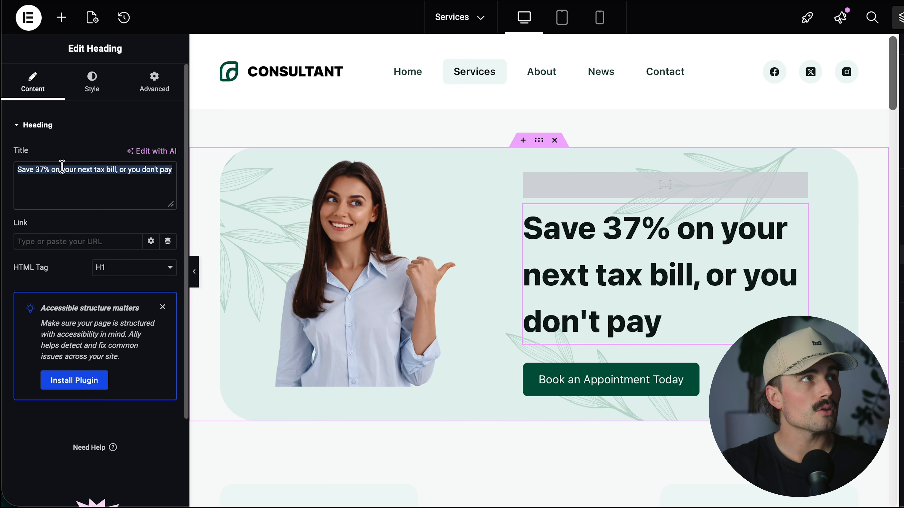
{"action": "key", "text": "BackSpace"}
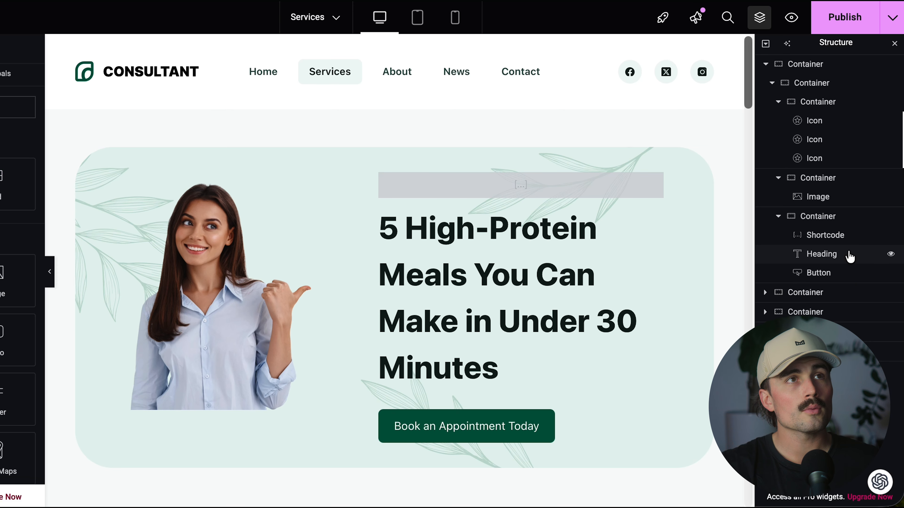
Duplicate the hero heading directly below the original in the same container.
{"action": "left_click", "coordinate": [850, 255]}
{"action": "right_click", "coordinate": [850, 255]}
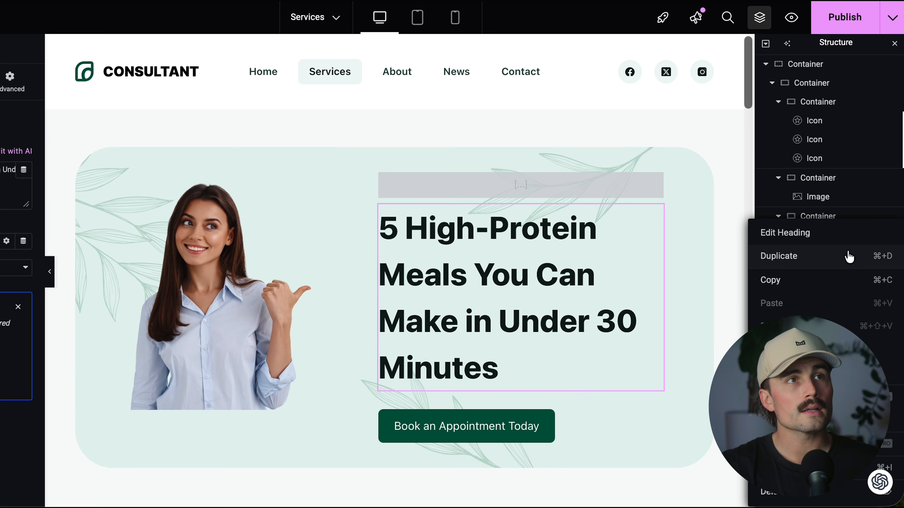
{"action": "left_click", "coordinate": [846, 258]}
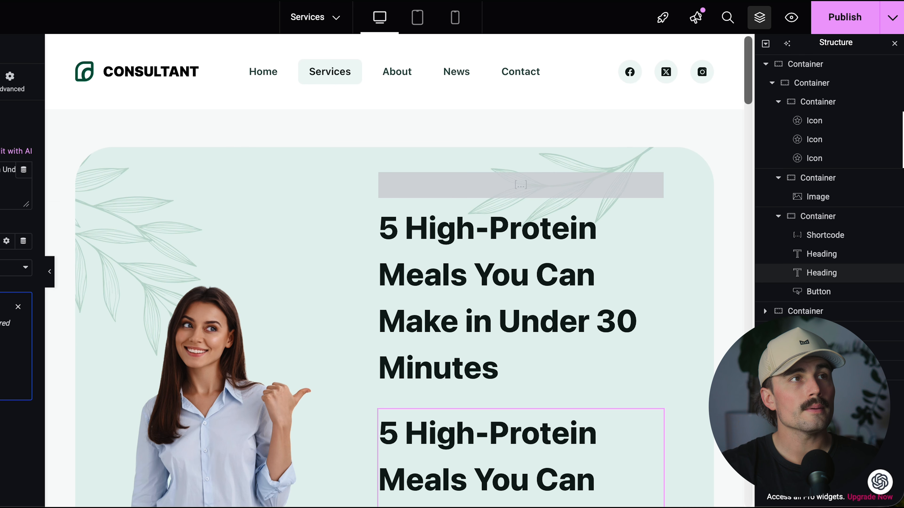
Set the duplicated heading's text to "Fuel your day with quick, delicious, macro-friendly recipes designed for busy people who still want to eat like athletes.".
{"action": "scroll", "coordinate": [520, 284], "scroll_direction": "down", "scroll_amount": 1}
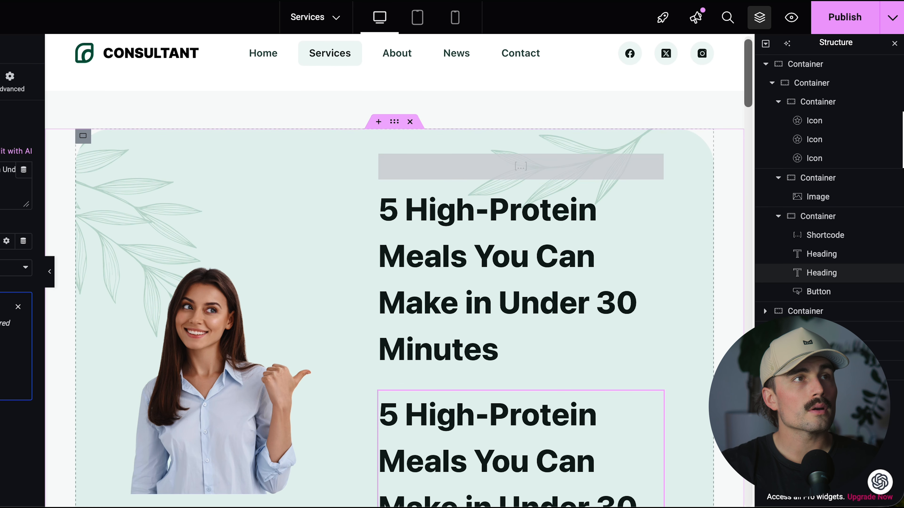
{"action": "left_click", "coordinate": [67, 180]}
{"action": "key", "text": "ctrl+a"}
{"action": "type", "text": "Fuel your day with quick, delicious, macro-friendly recipes designed for busy people who still want to eat like athletes."}
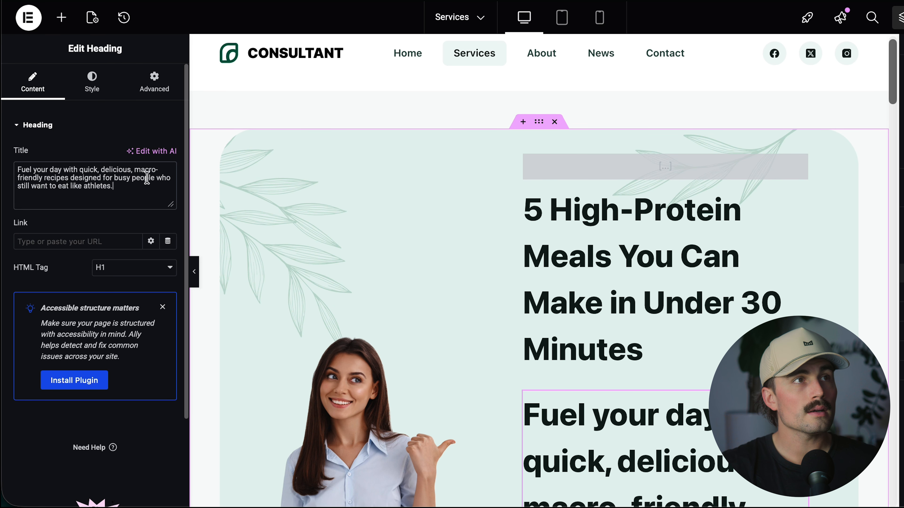
{"action": "scroll", "coordinate": [648, 345], "scroll_direction": "down", "scroll_amount": 5}
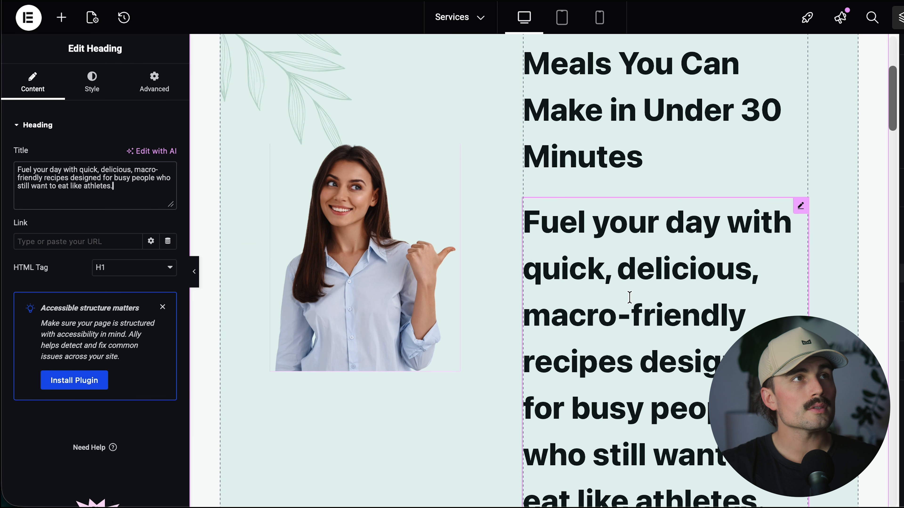
{"action": "scroll", "coordinate": [647, 345], "scroll_direction": "down", "scroll_amount": 4}
{"action": "scroll", "coordinate": [648, 345], "scroll_direction": "up", "scroll_amount": 5}
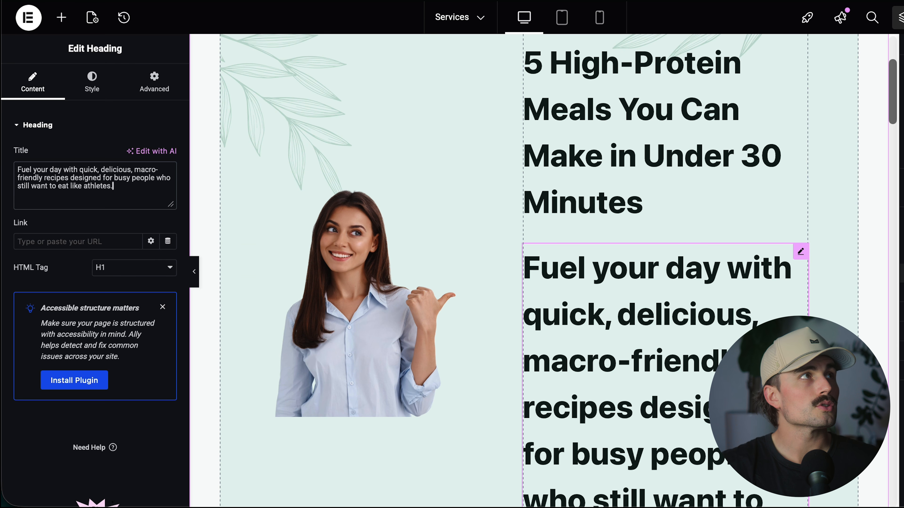
Set the duplicated heading's font size to 20 px so it works as a subheading.
{"action": "left_click", "coordinate": [92, 82]}
{"action": "left_click", "coordinate": [168, 191]}
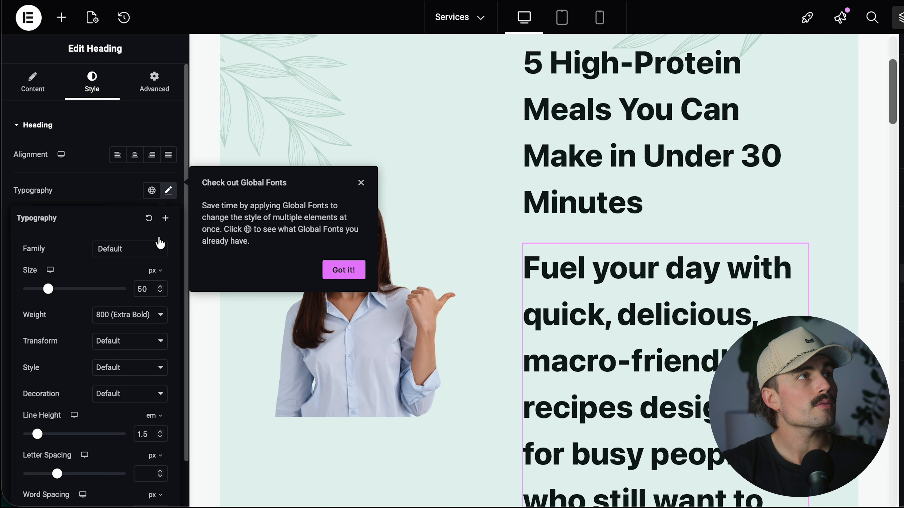
{"action": "double_click", "coordinate": [146, 288]}
{"action": "type", "text": "20"}
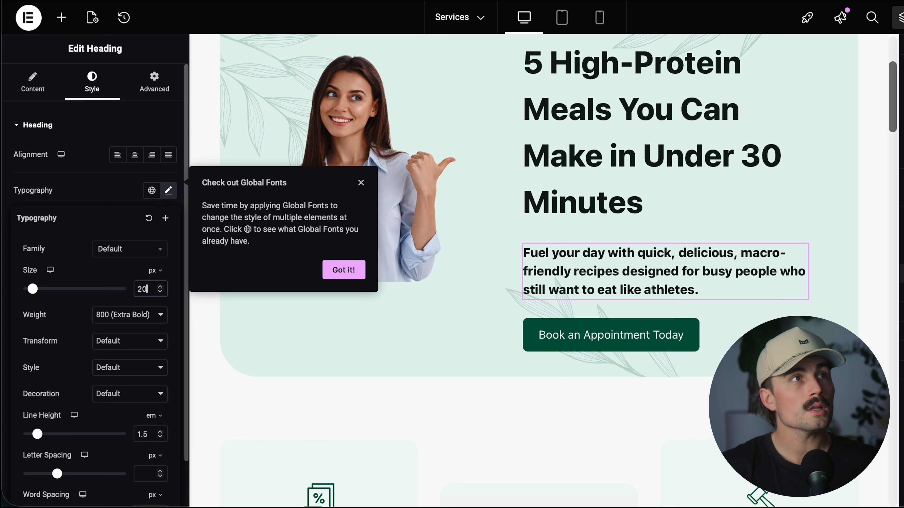
{"action": "left_click", "coordinate": [422, 398]}
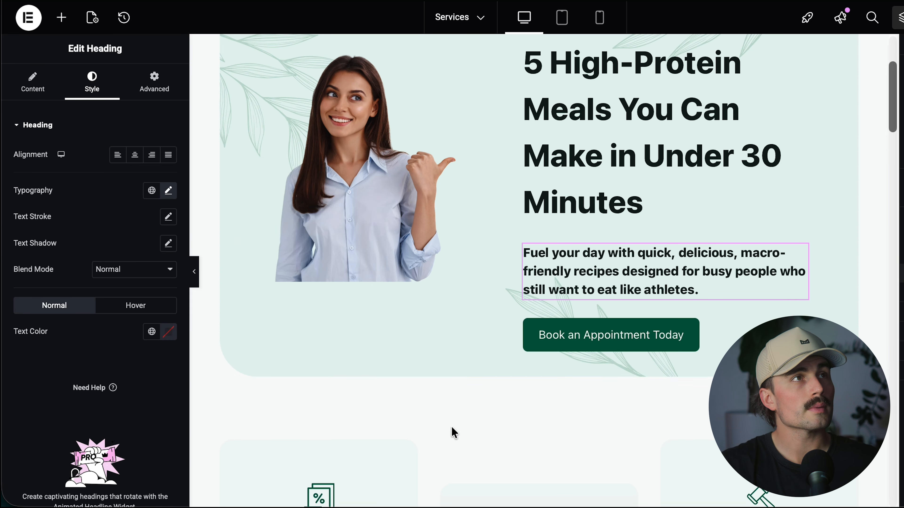
Open the typography settings of the main hero heading "5 High-Protein Meals You Can Make in Under 30 Minutes".
{"action": "scroll", "coordinate": [423, 401], "scroll_direction": "up", "scroll_amount": 5}
{"action": "left_click", "coordinate": [609, 302]}
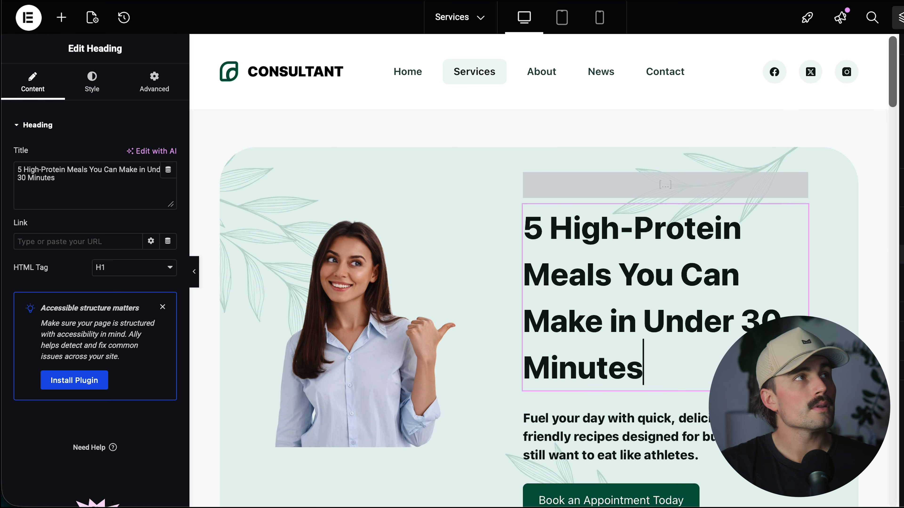
{"action": "left_click", "coordinate": [108, 87]}
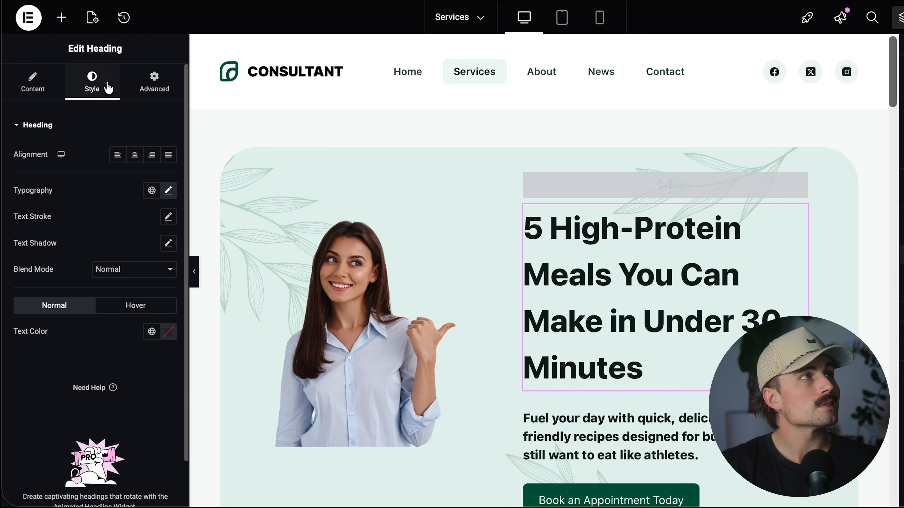
{"action": "left_click", "coordinate": [168, 191]}
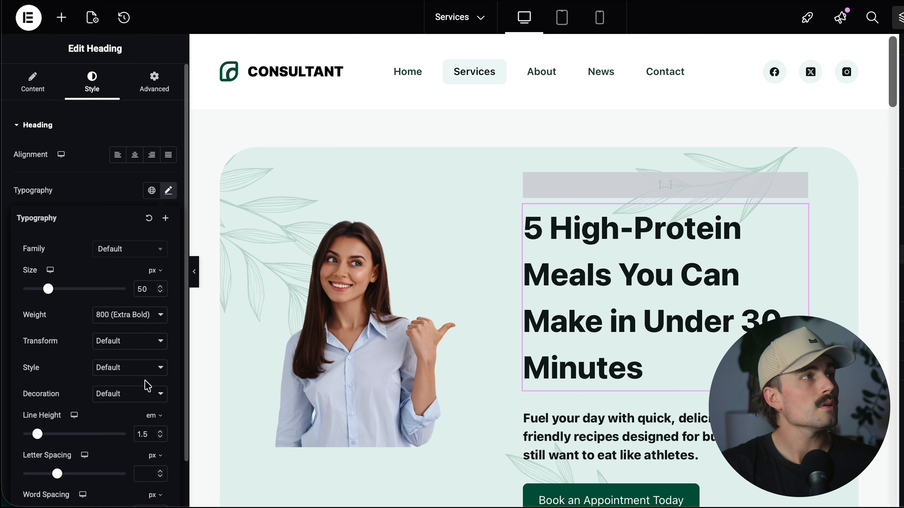
Try a letter spacing of about -1.1 px on the main hero heading and undo it.
{"action": "scroll", "coordinate": [117, 427], "scroll_direction": "down", "scroll_amount": 1}
{"action": "left_click_drag", "start_coordinate": [57, 459], "coordinate": [50, 459]}
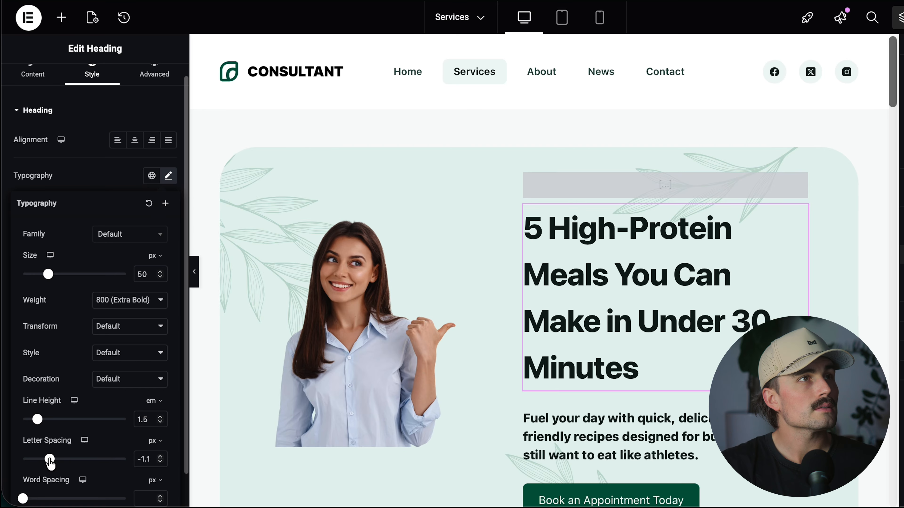
{"action": "key", "text": "super+z"}
Reduce the main hero heading's line height to 1 em.
{"action": "scroll", "coordinate": [56, 458], "scroll_direction": "down", "scroll_amount": 1}
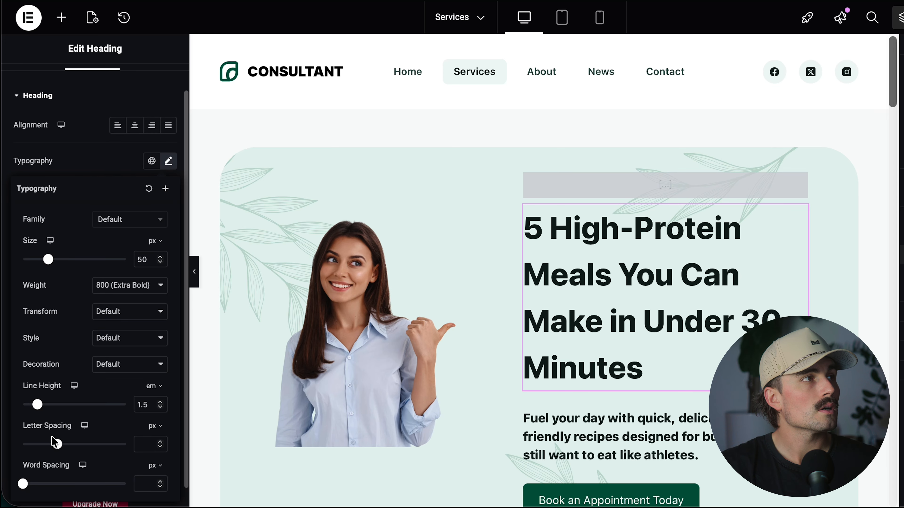
{"action": "scroll", "coordinate": [51, 451], "scroll_direction": "down", "scroll_amount": 1}
{"action": "scroll", "coordinate": [53, 457], "scroll_direction": "down", "scroll_amount": 1}
{"action": "left_click_drag", "start_coordinate": [37, 381], "coordinate": [33, 382]}
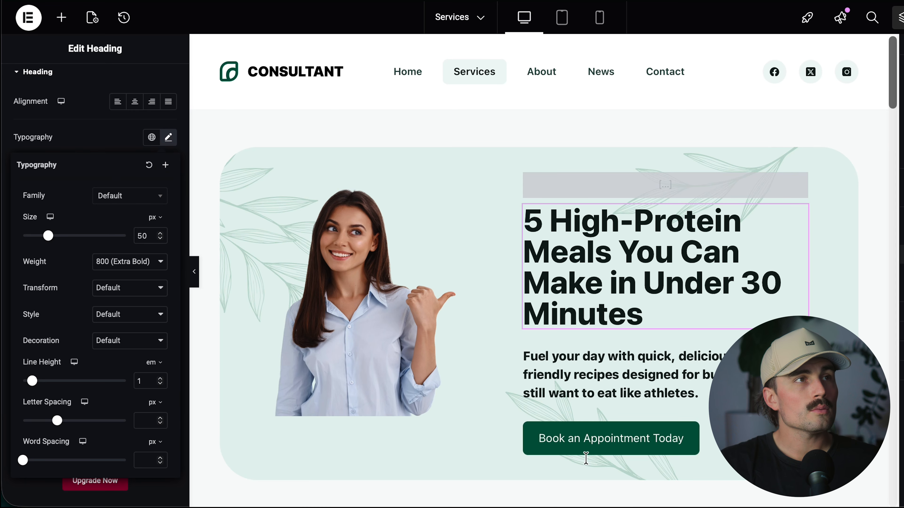
Change the hero button's text to "Download the Free Guide" and clear its placeholder link.
{"action": "left_click", "coordinate": [606, 436]}
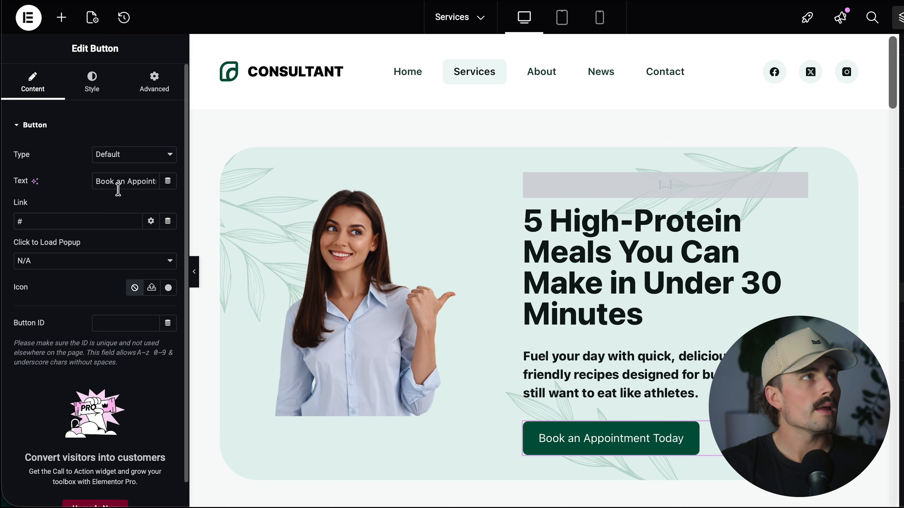
{"action": "triple_click", "coordinate": [120, 182]}
{"action": "type", "text": "Download the Free Guide"}
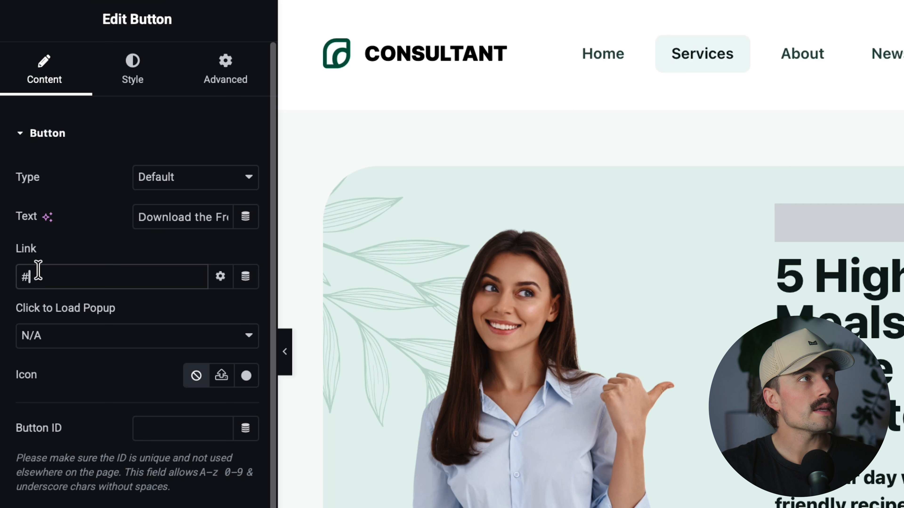
{"action": "double_click", "coordinate": [29, 218]}
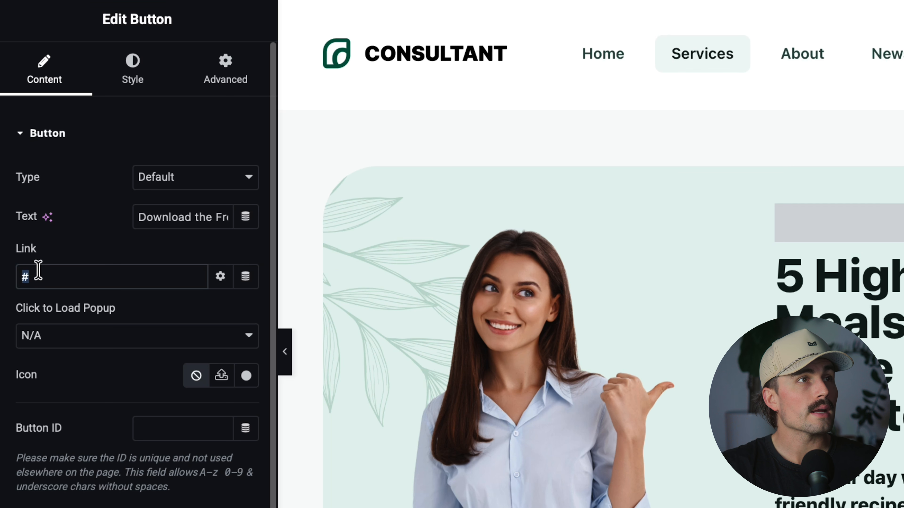
{"action": "key", "text": "BackSpace"}
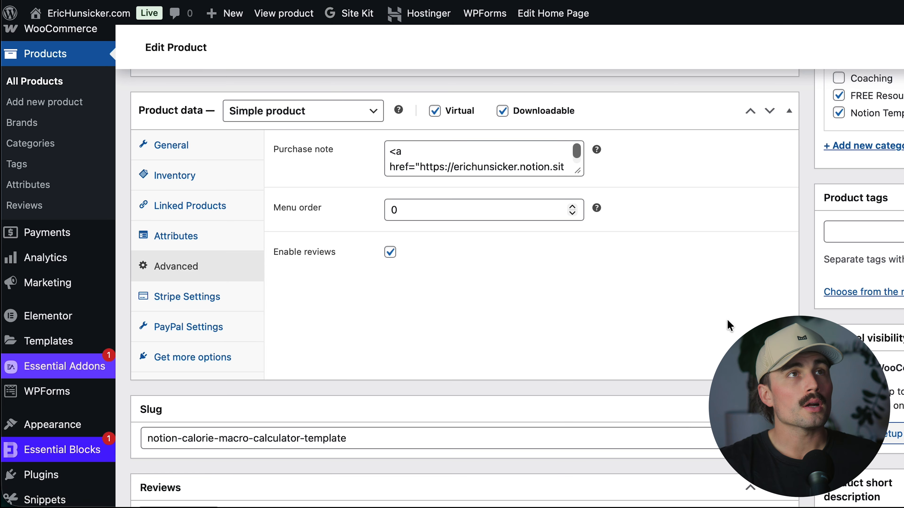
Review the Notion Calorie & Macro Calculator Template product's title, description and purchase note on its WooCommerce edit page.
{"action": "scroll", "coordinate": [463, 284], "scroll_direction": "up", "scroll_amount": 10}
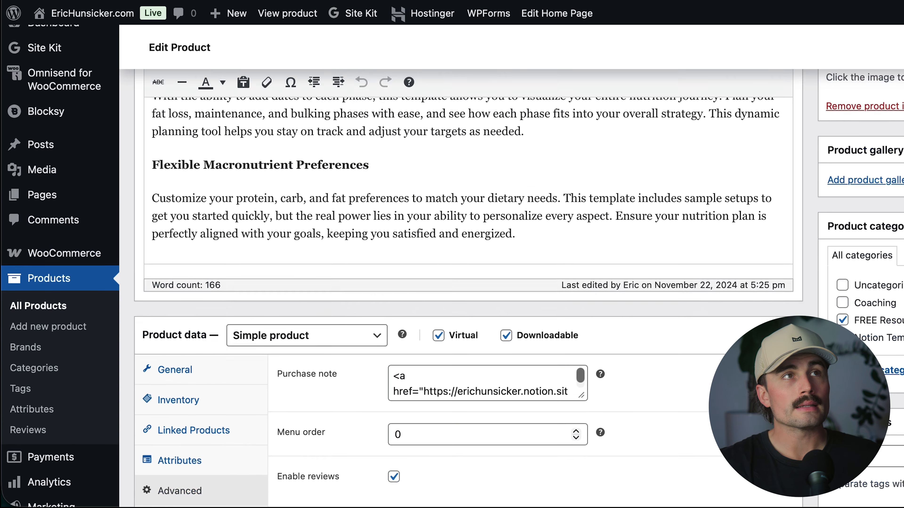
{"action": "scroll", "coordinate": [462, 285], "scroll_direction": "down", "scroll_amount": 2}
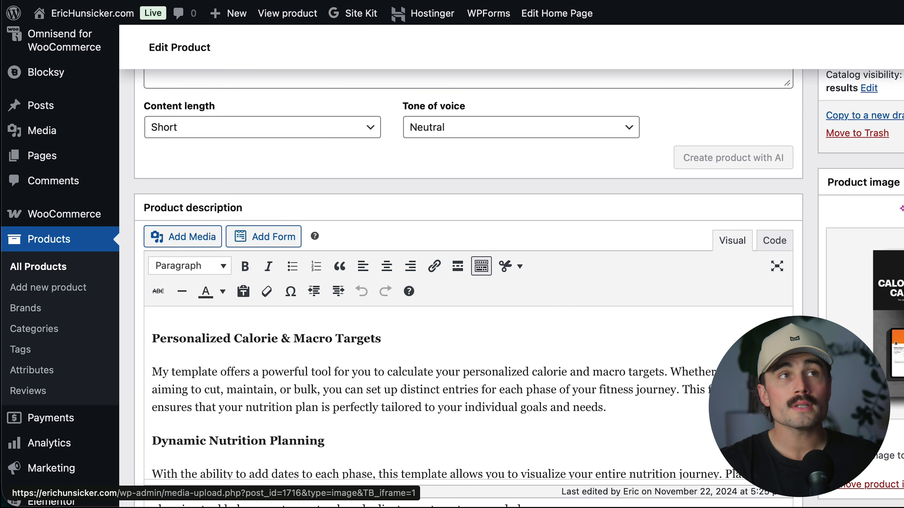
{"action": "scroll", "coordinate": [650, 354], "scroll_direction": "up", "scroll_amount": 5}
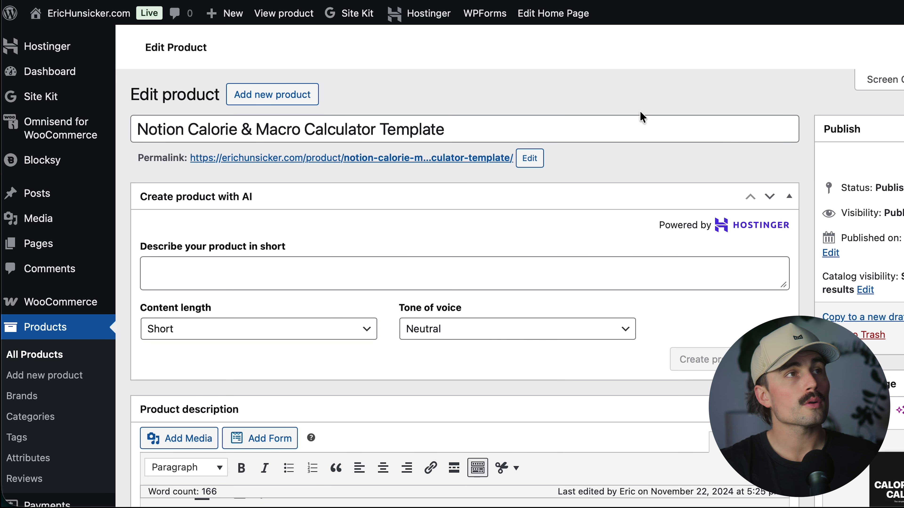
{"action": "scroll", "coordinate": [452, 267], "scroll_direction": "down", "scroll_amount": 15}
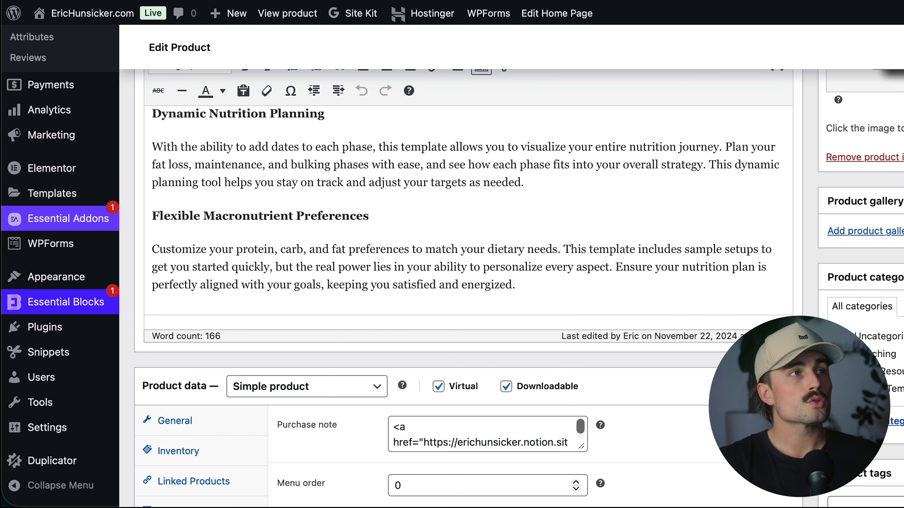
{"action": "scroll", "coordinate": [244, 280], "scroll_direction": "down", "scroll_amount": 3}
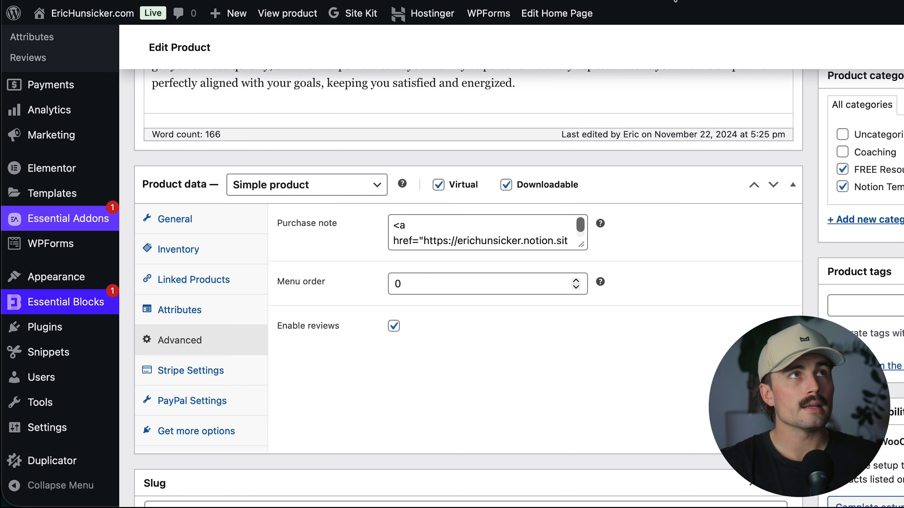
Switch to the live site's Shop page and look through the free Notion template products.
{"action": "left_click", "coordinate": [673, 1]}
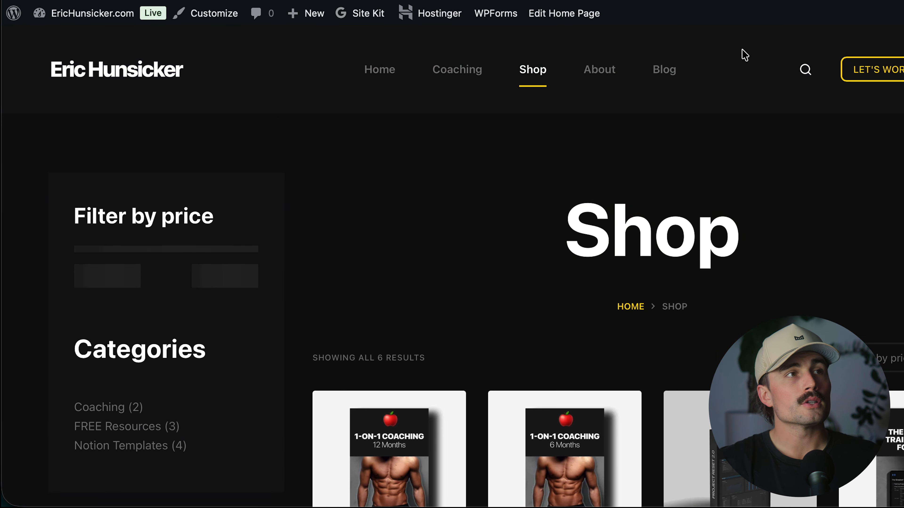
{"action": "scroll", "coordinate": [688, 55], "scroll_direction": "down", "scroll_amount": 15}
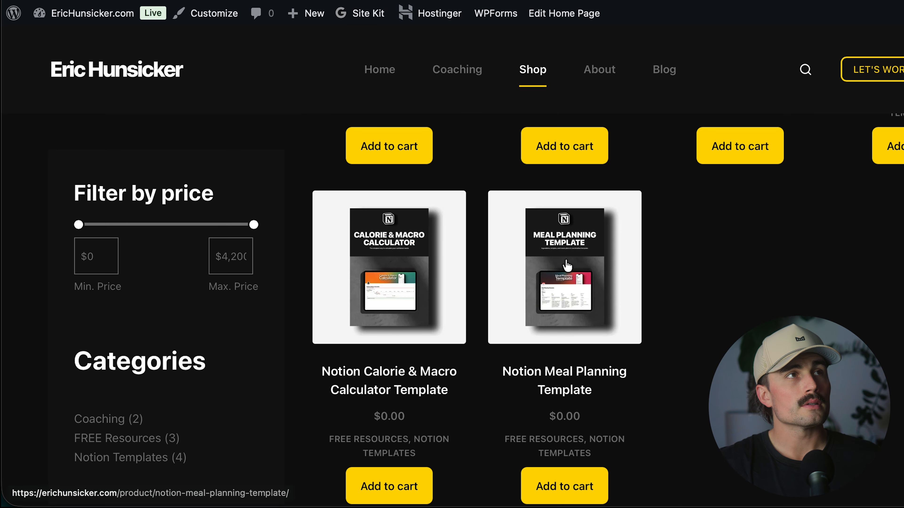
{"action": "scroll", "coordinate": [421, 270], "scroll_direction": "down", "scroll_amount": 1}
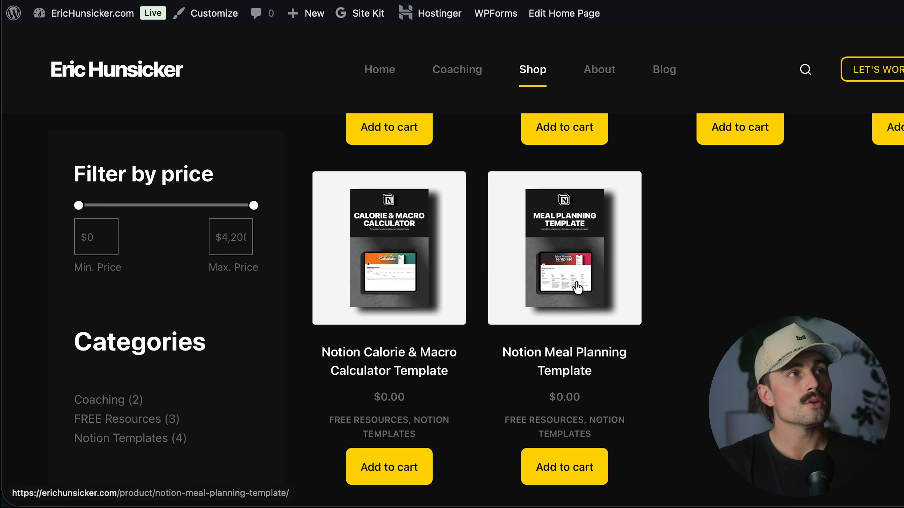
Open the Notion Calorie & Macro Calculator Template product page and add one copy to the cart.
{"action": "left_click", "coordinate": [438, 351]}
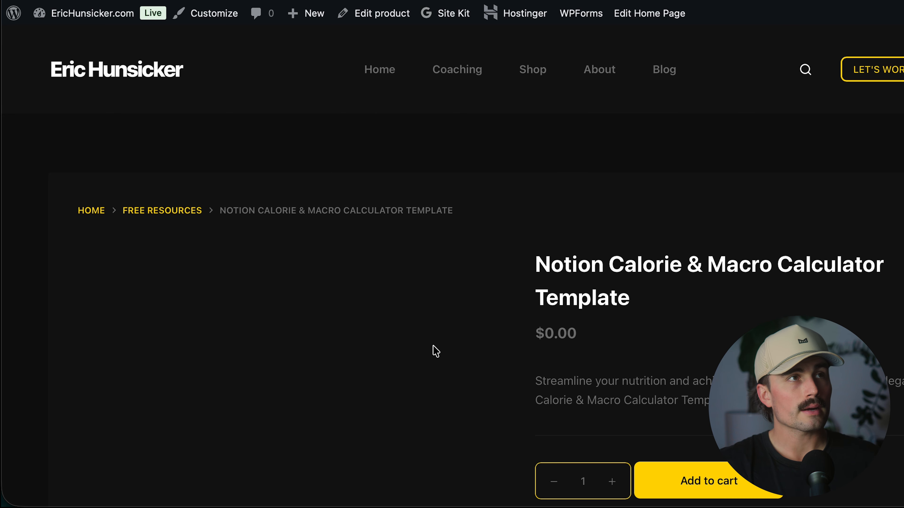
{"action": "scroll", "coordinate": [433, 349], "scroll_direction": "down", "scroll_amount": 5}
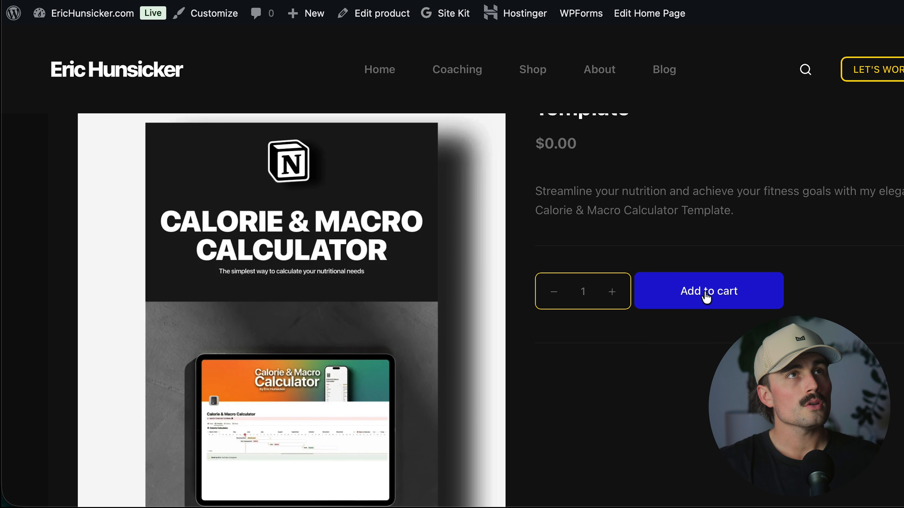
{"action": "left_click", "coordinate": [721, 295]}
{"action": "scroll", "coordinate": [710, 123], "scroll_direction": "down", "scroll_amount": 4}
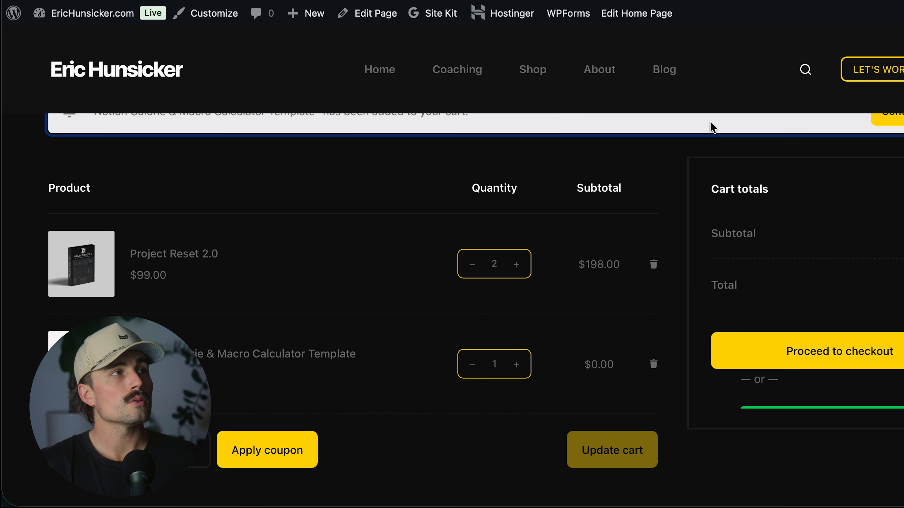